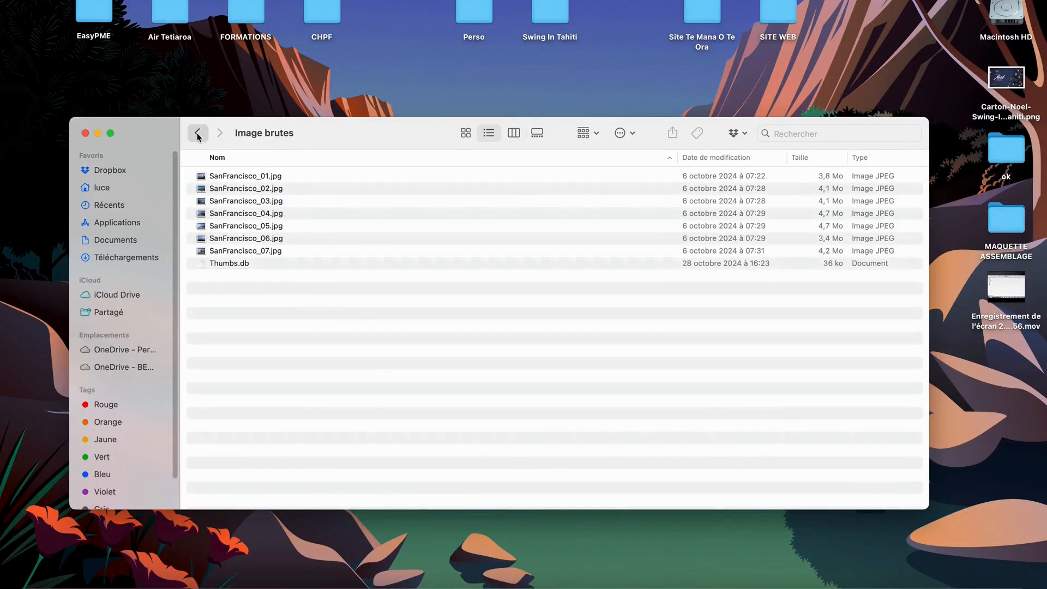
- Go up to the MODULE 1 - 1.6 XnView folder, check the contents of the desktop folder "ok" and close its window
click(197, 133)
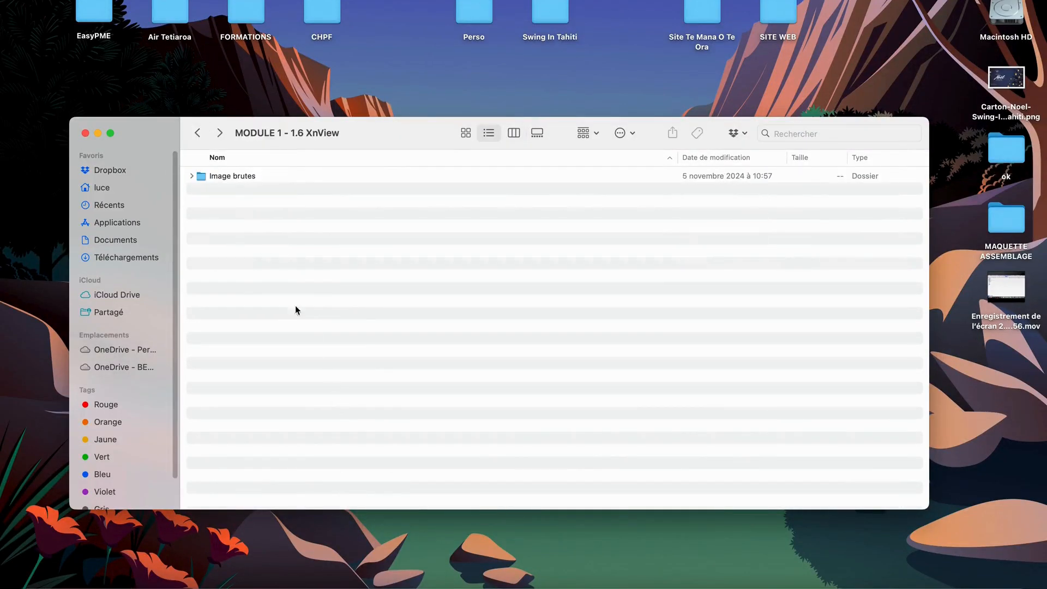
click(236, 177)
click(276, 265)
double_click(1008, 150)
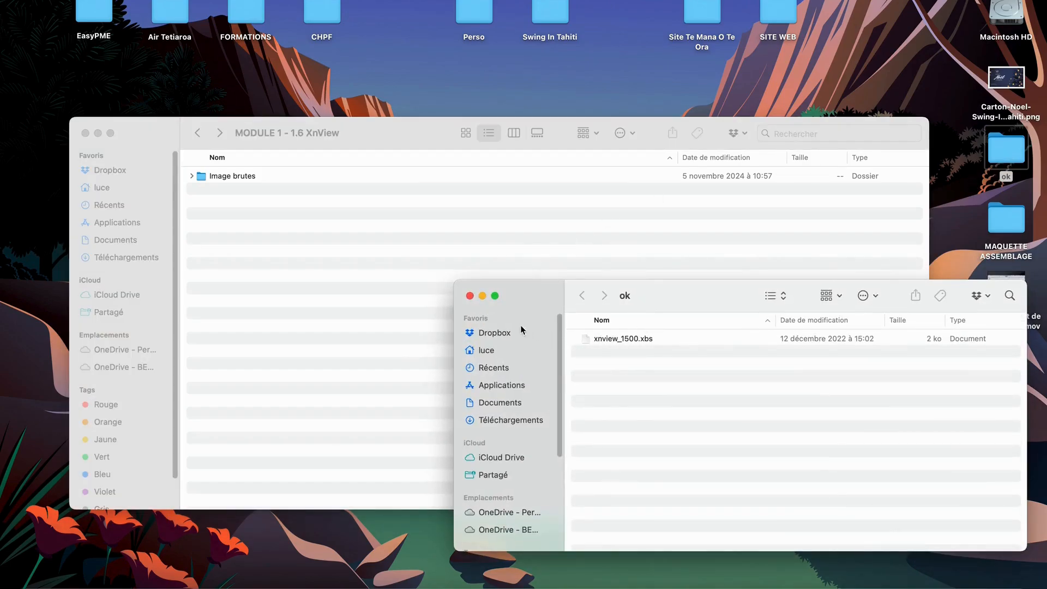
click(470, 297)
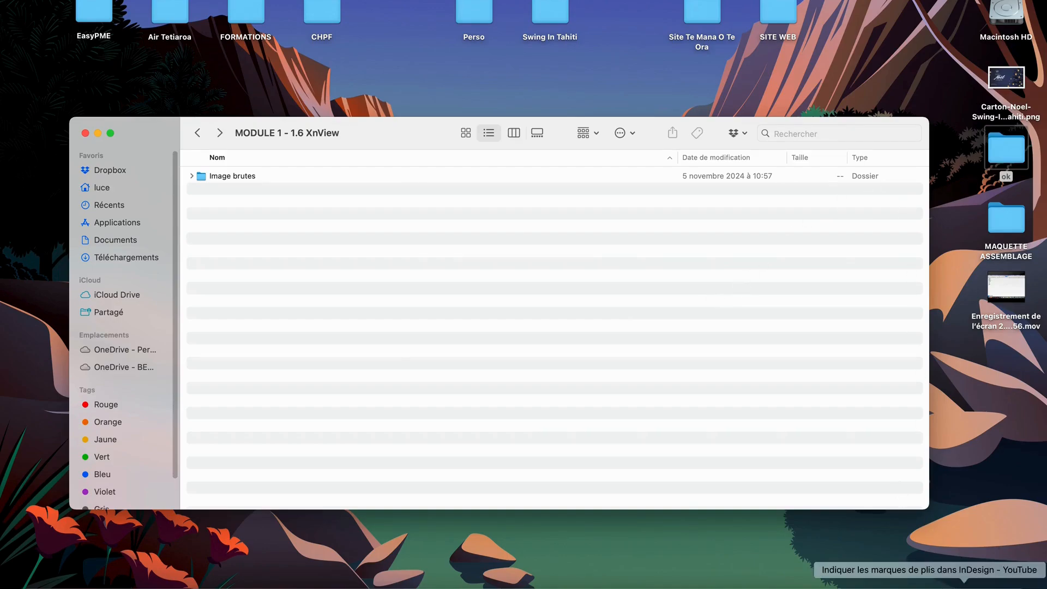
- Open SanFrancisco_01.jpg from the Image brutes folder with XnViewMP
double_click(246, 175)
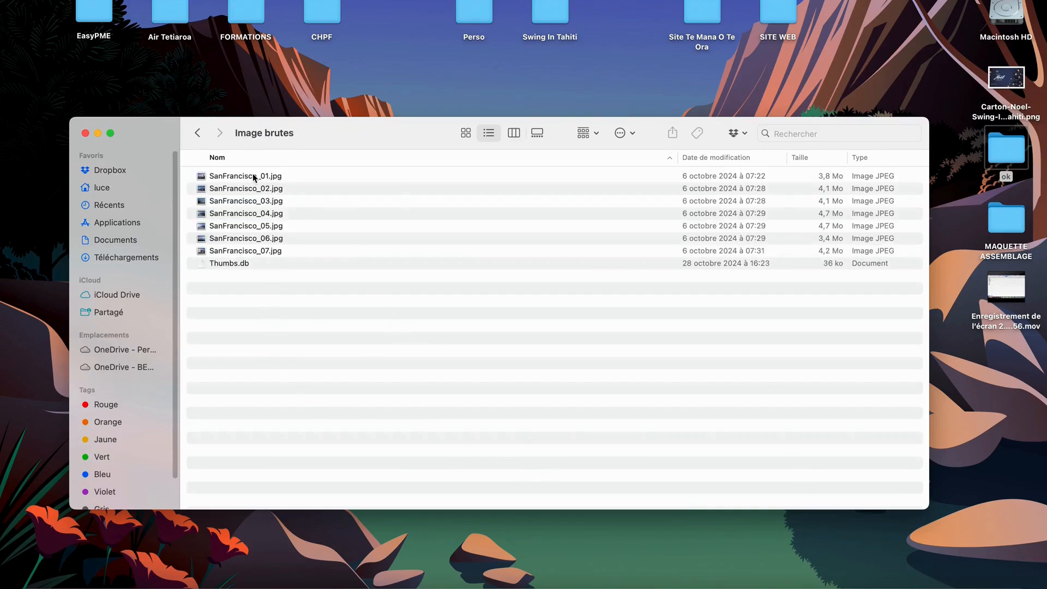
click(254, 176)
right_click(254, 176)
mouse_move(294, 195)
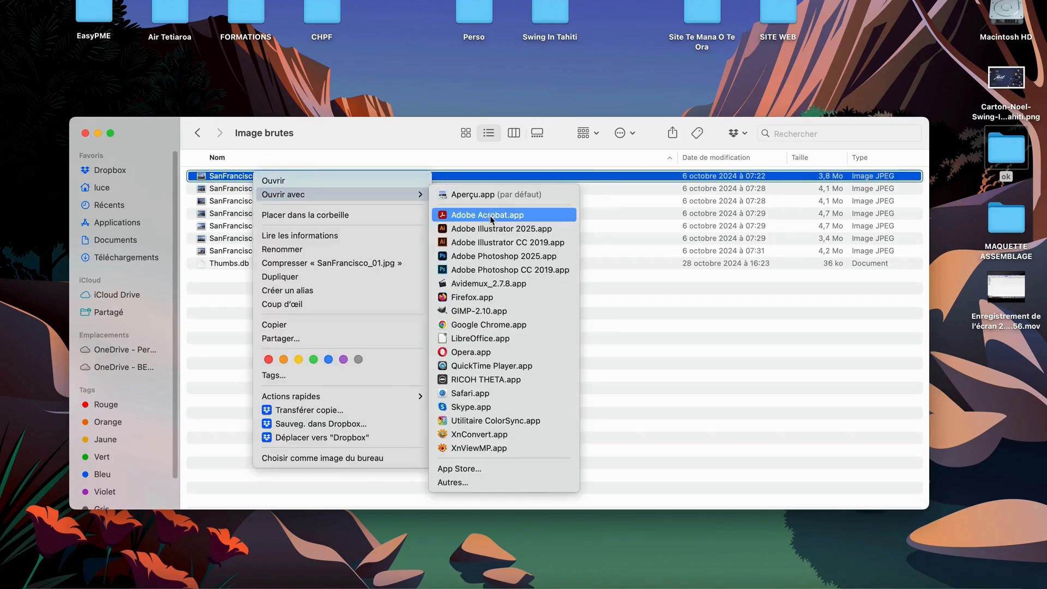
click(488, 448)
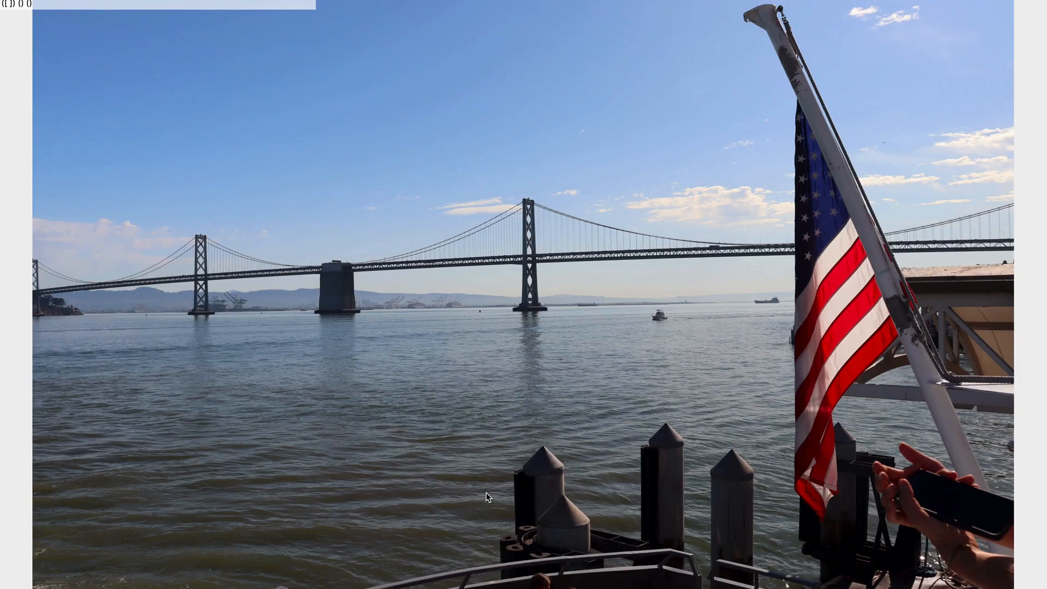
- Advance to the next photo, leave the full-screen view for the thumbnail browser and clear the selection
key(space)
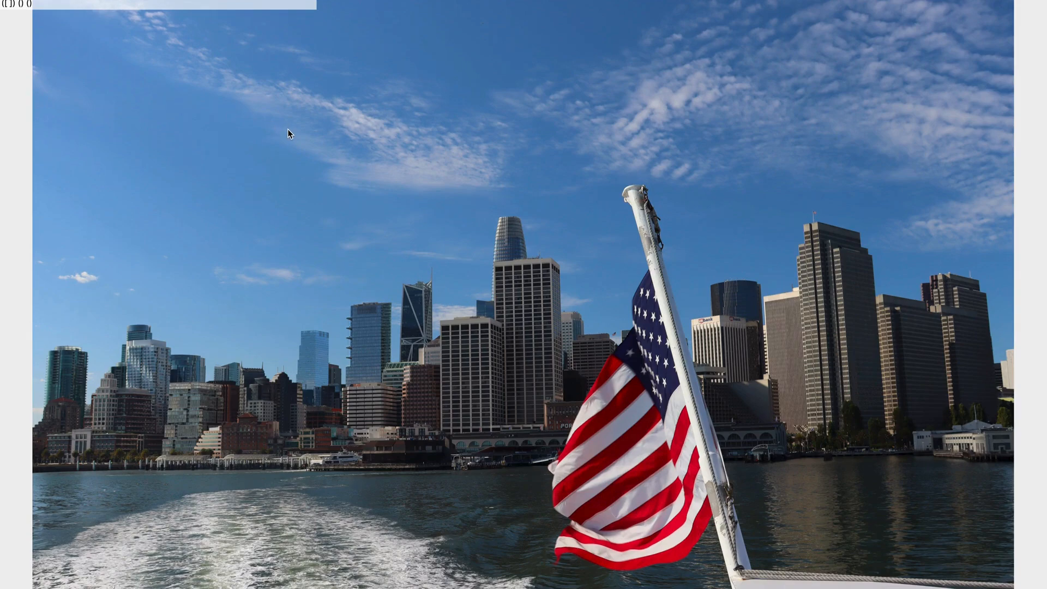
key(Escape)
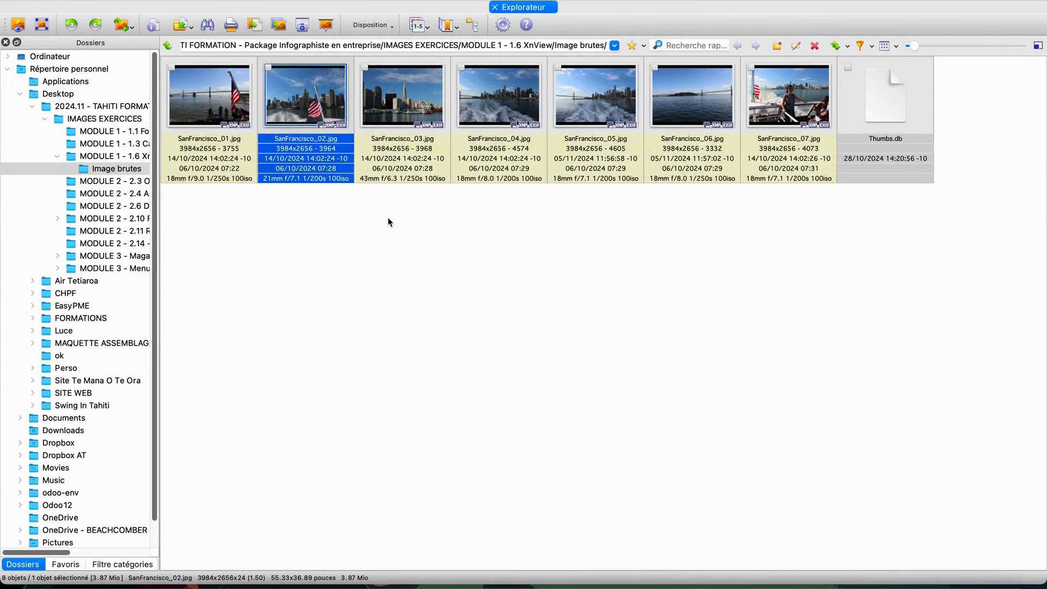
click(390, 251)
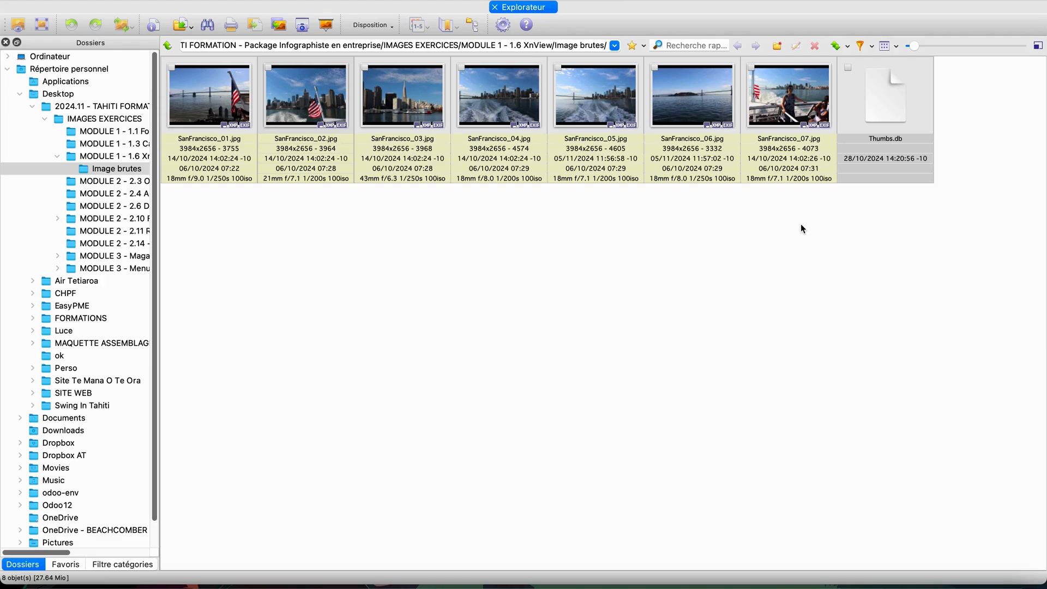
- Delete the Thumbs.db file from the Image brutes folder
drag(801, 223, 177, 88)
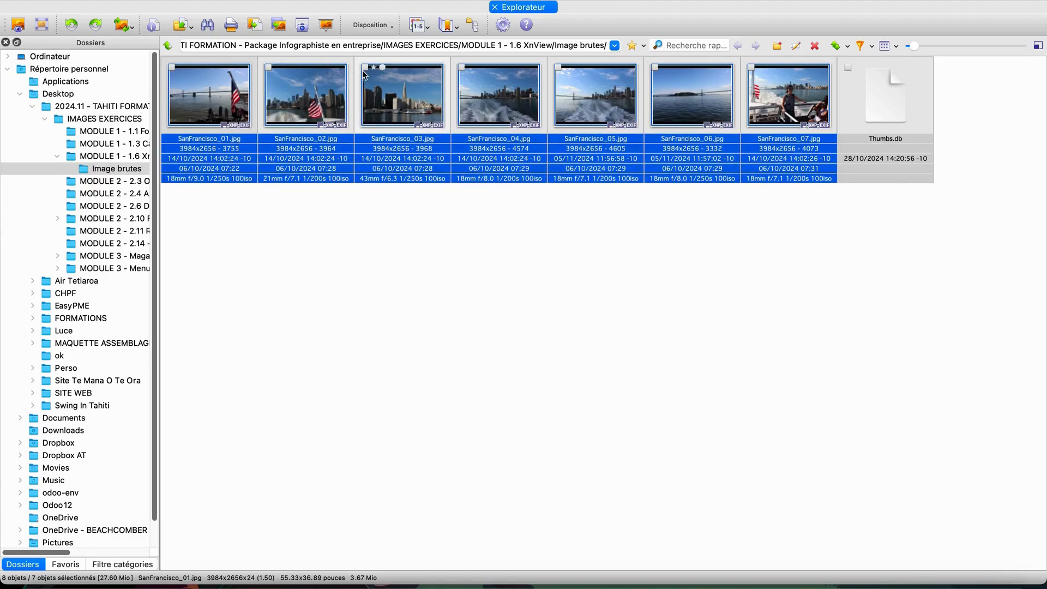
click(763, 261)
click(888, 101)
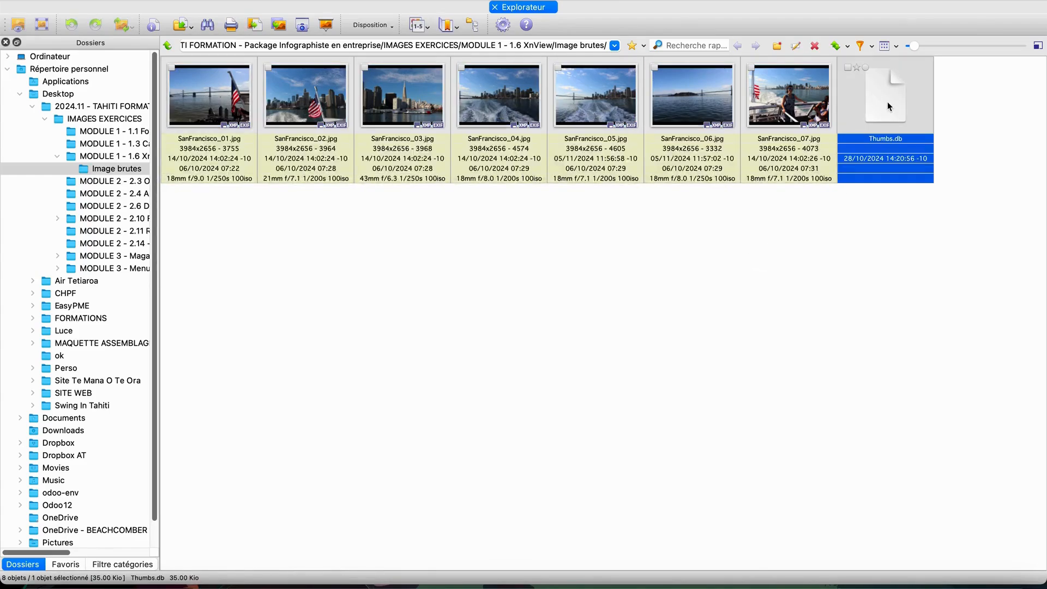
right_click(887, 101)
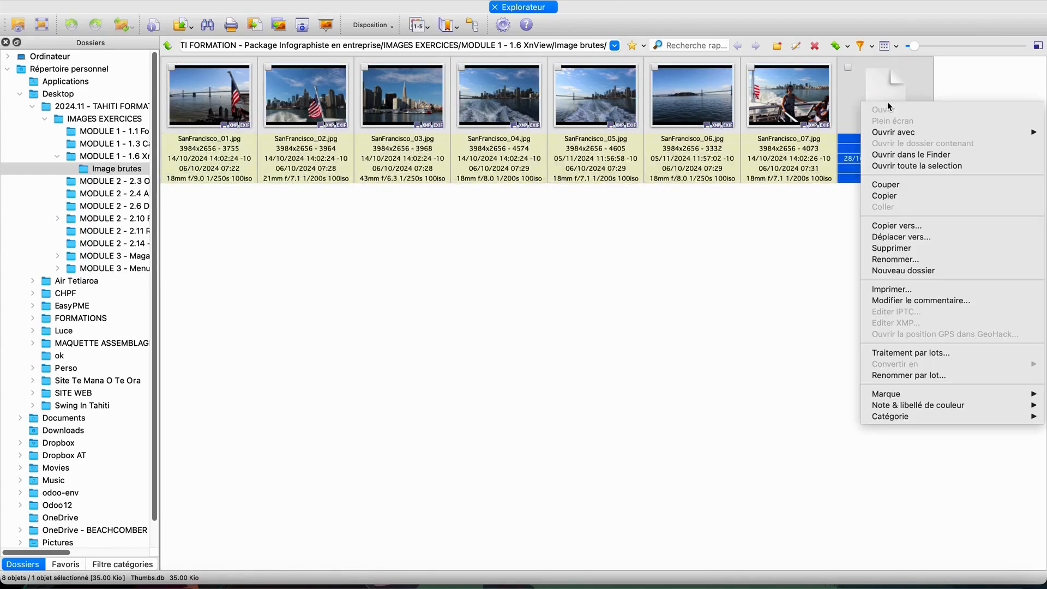
click(921, 248)
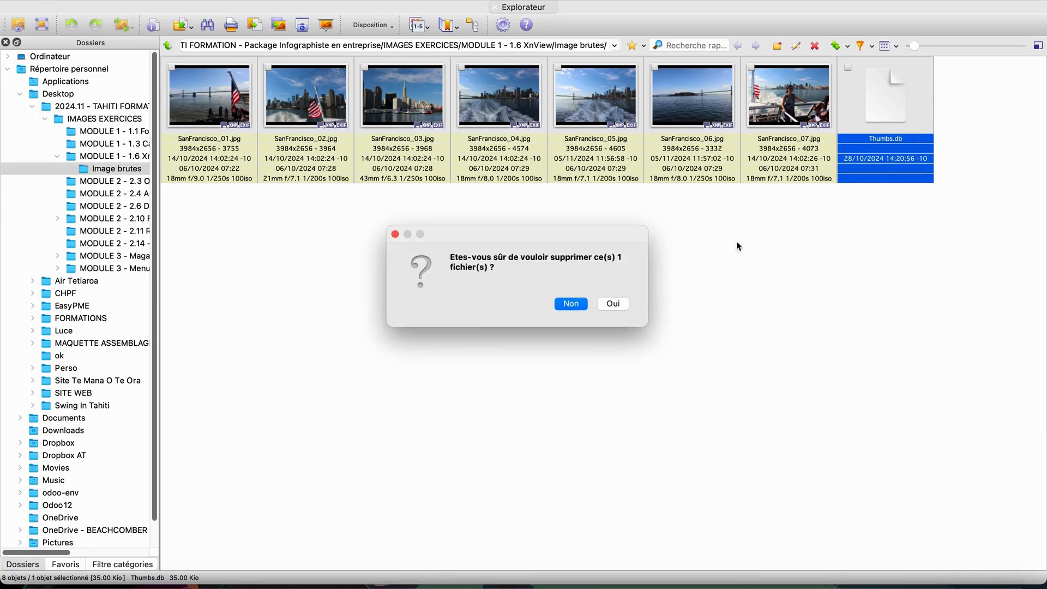
click(614, 304)
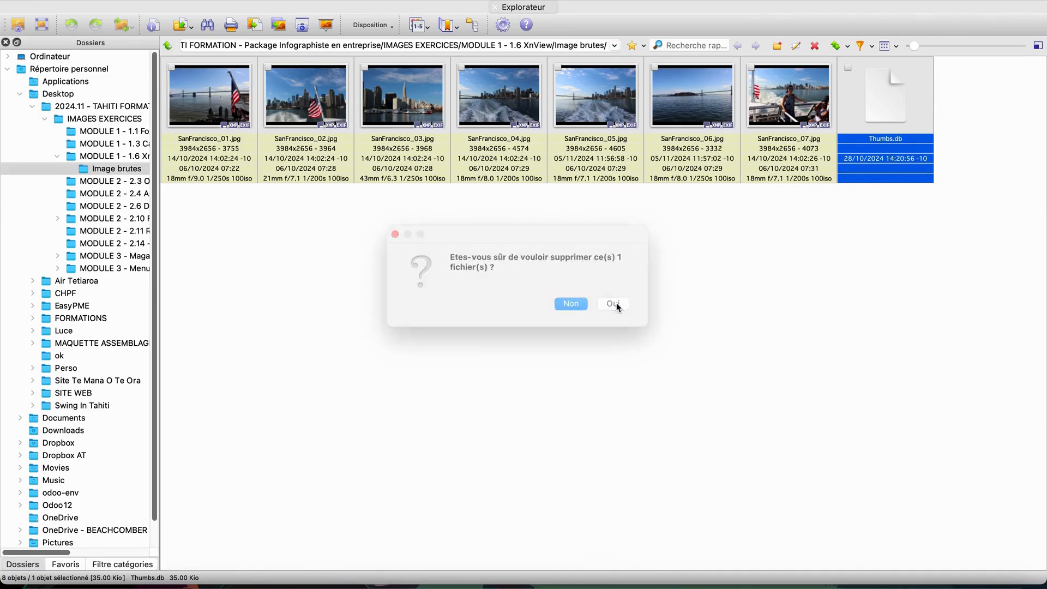
- Start a batch rename of all seven photos and set the name template to SF_##
key(super+a)
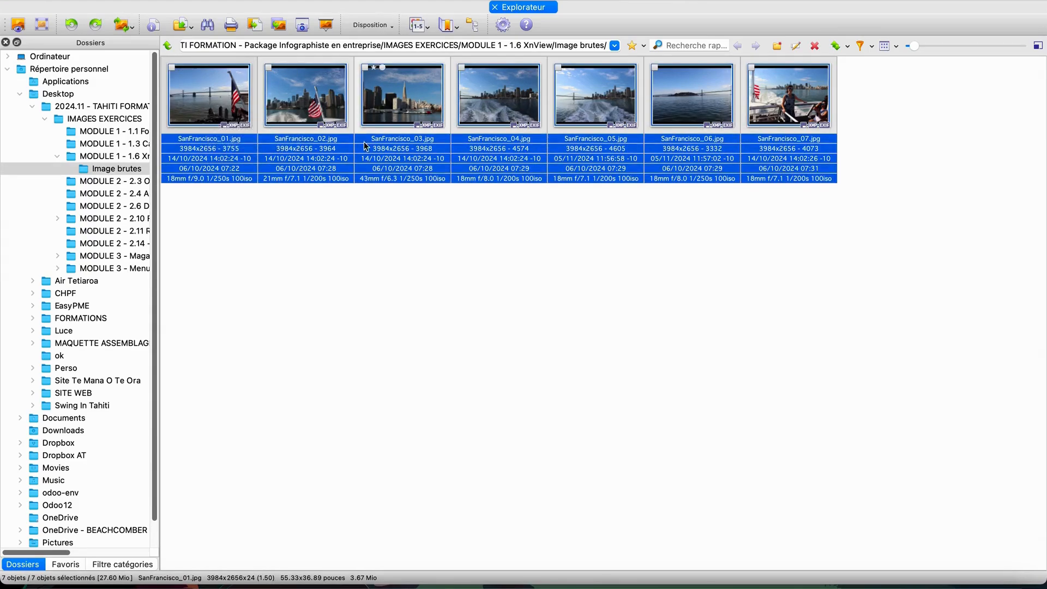
click(796, 47)
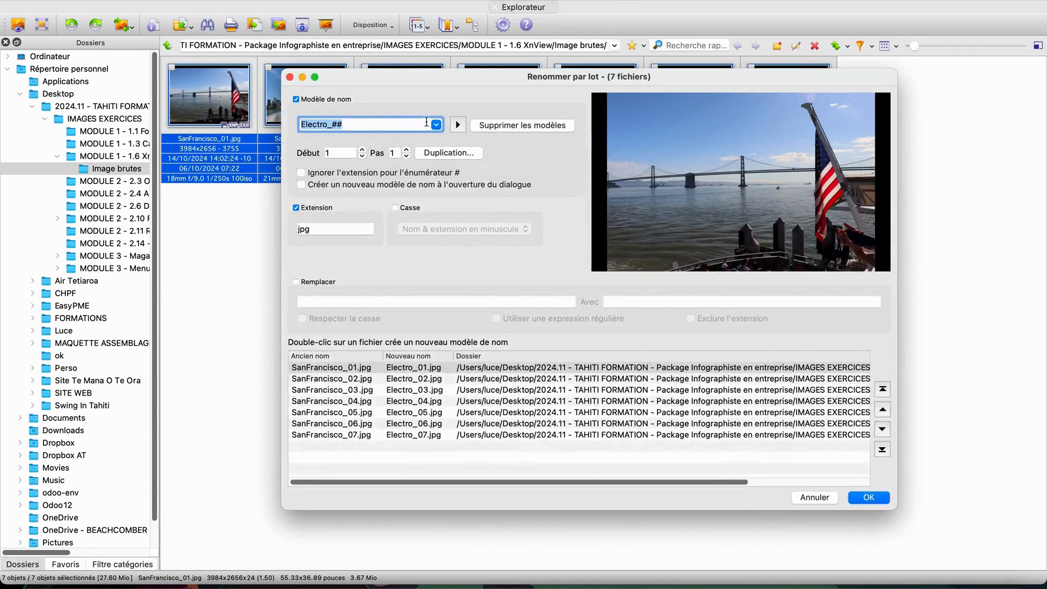
click(296, 99)
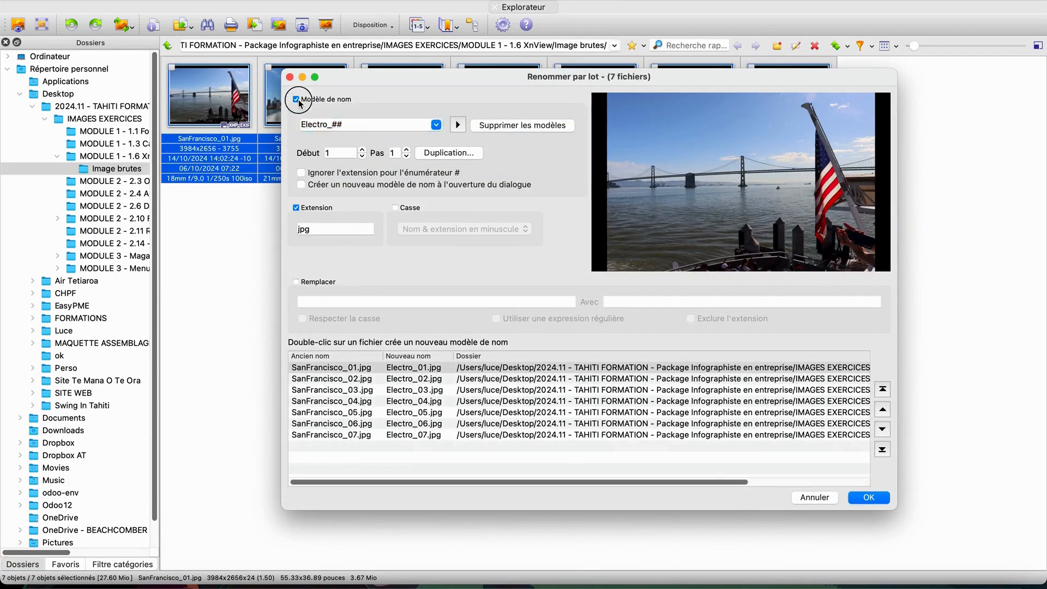
click(296, 100)
drag(328, 123, 302, 125)
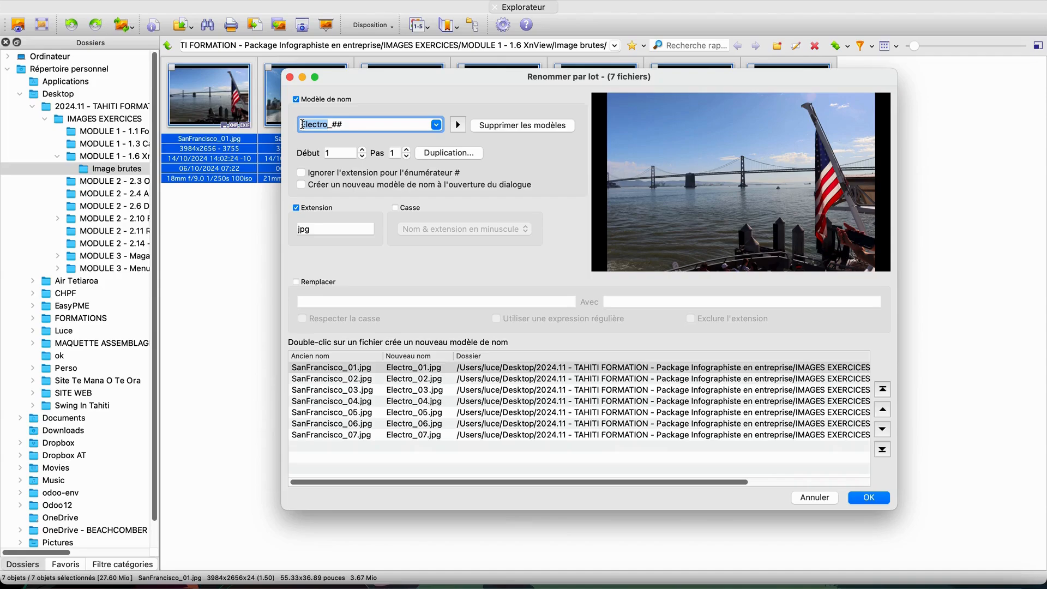
text(SF)
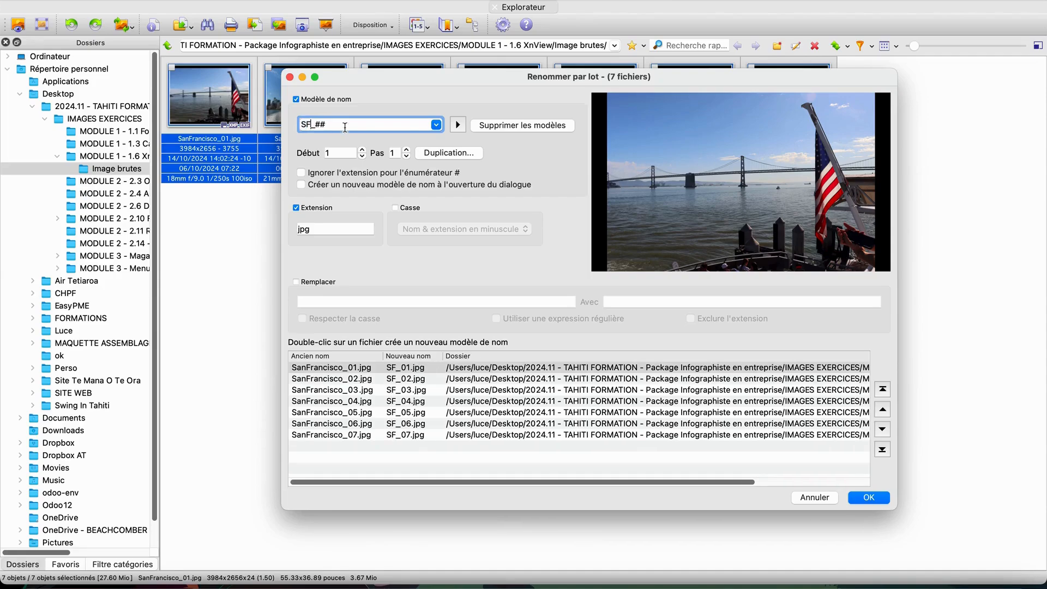
- Insert the EXIF camera modification date/time placeholder after SF in the name template
click(458, 125)
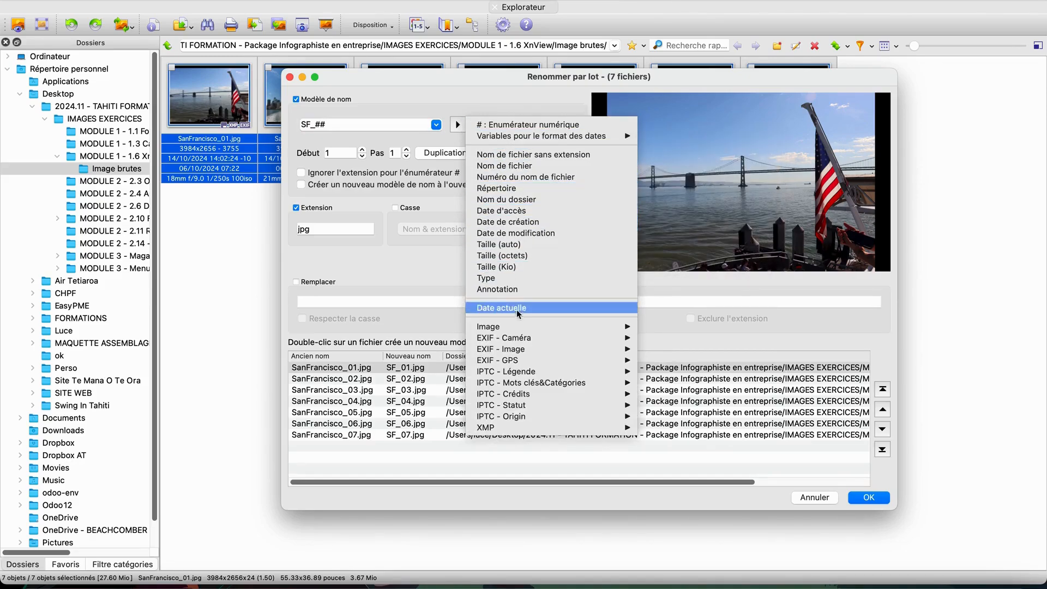
mouse_move(545, 341)
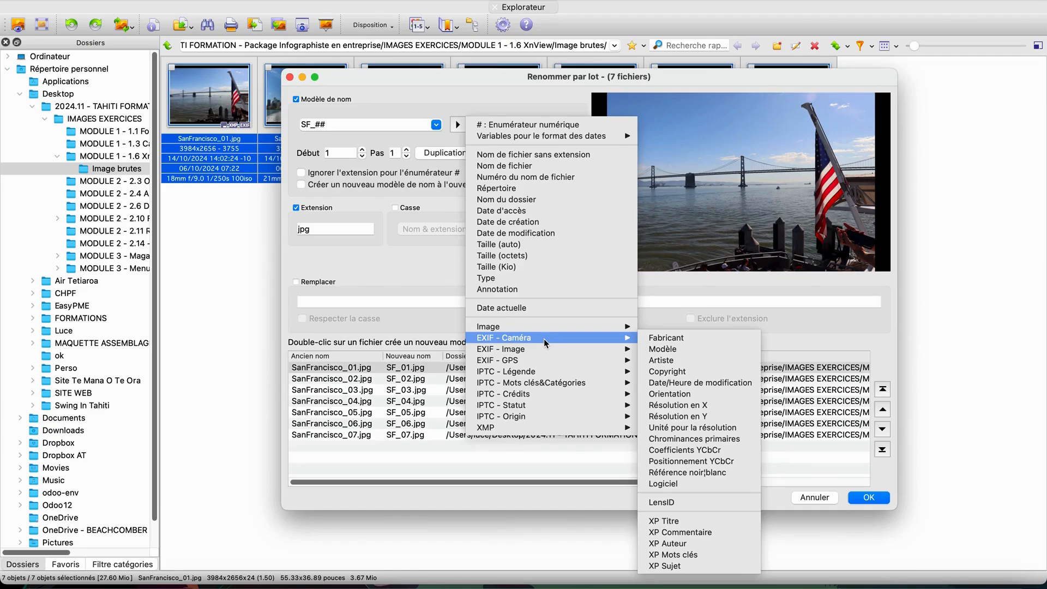
click(678, 383)
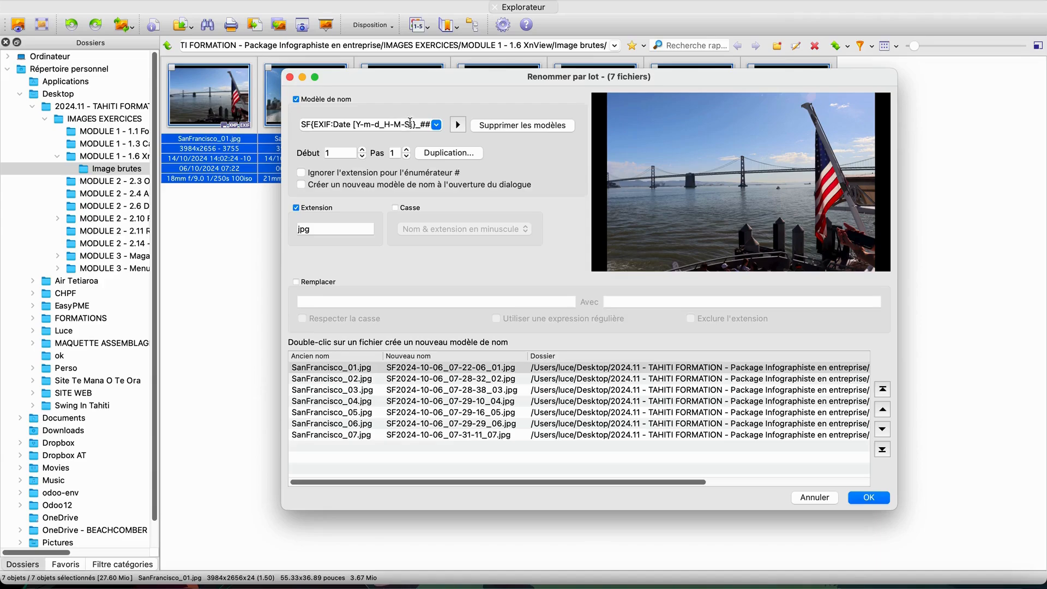
drag(410, 123, 310, 123)
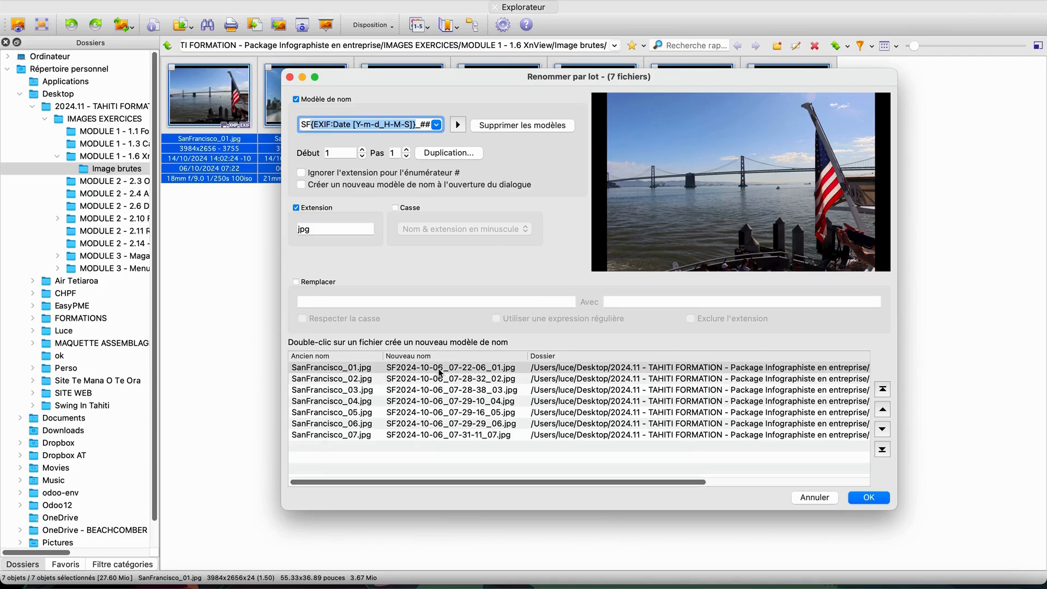
- Shorten the EXIF date format in the name template to Y-m-d by removing the time part
click(409, 123)
key(BackSpace)
key(BackSpace)
key(BackSpace)
key(BackSpace)
key(BackSpace)
key(BackSpace)
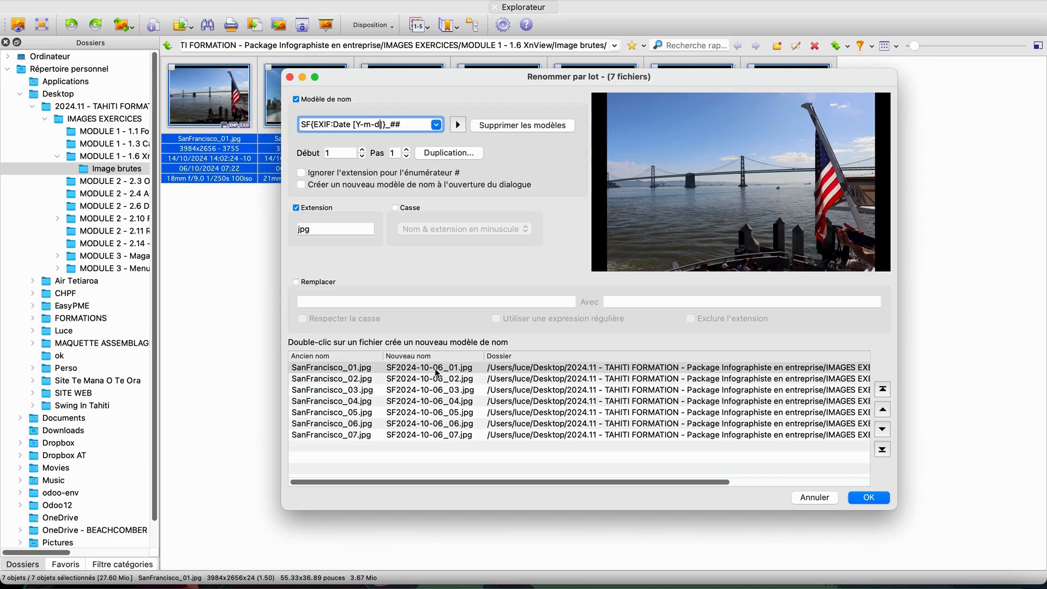
- Remove the whole EXIF date placeholder from the name template, leaving SF_##
key(Right)
key(Right)
key(BackSpace)
key(BackSpace)
key(BackSpace)
key(BackSpace)
key(BackSpace)
key(BackSpace)
key(BackSpace)
key(BackSpace)
key(BackSpace)
key(BackSpace)
key(BackSpace)
key(BackSpace)
key(BackSpace)
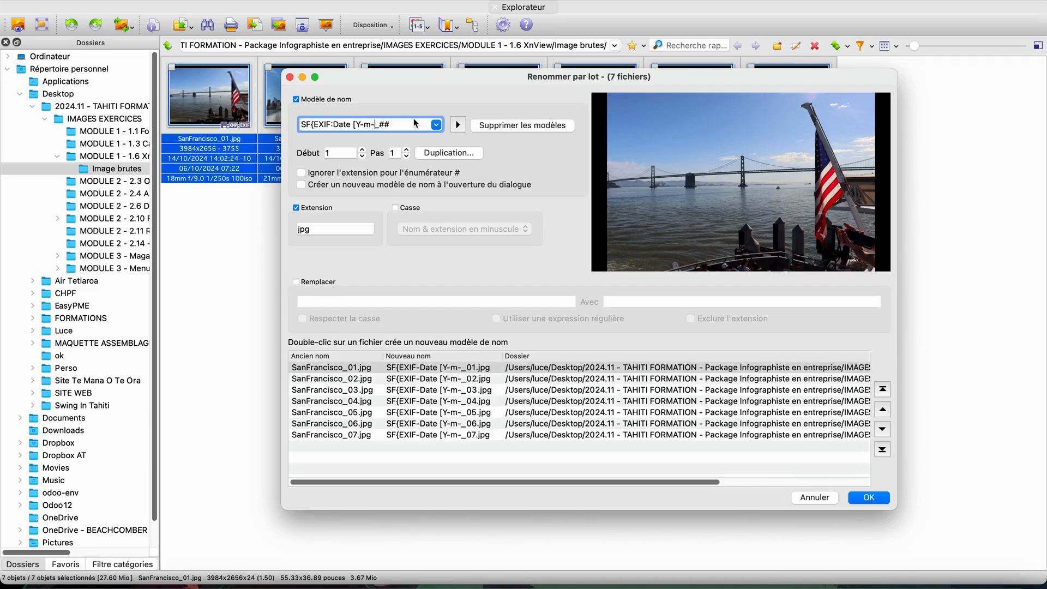
key(BackSpace)
key(BackSpace)
key(BackSpace)
key(BackSpace)
key(BackSpace)
key(BackSpace)
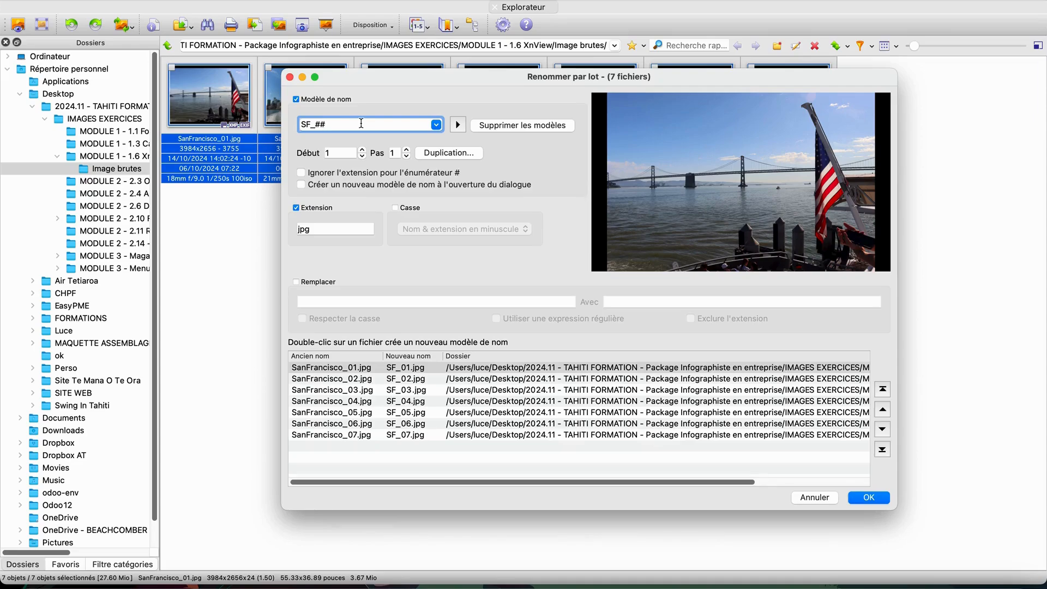
- Try three-digit numbering with SF_### and single-digit numbering with SF_# in the name template
key(shift+Left)
key(shift+Left)
key(Right)
text(#)
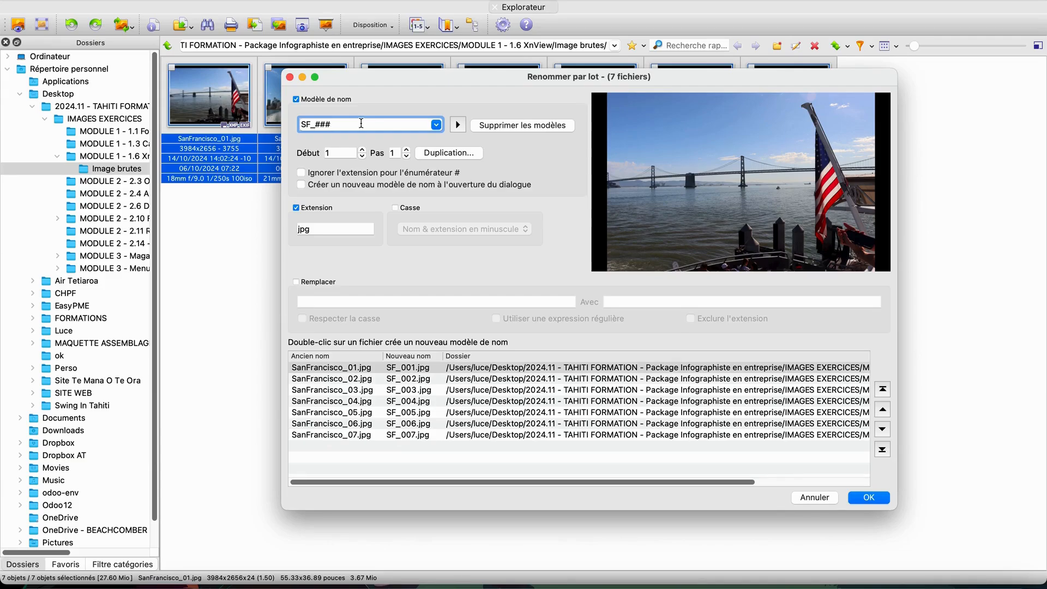
key(BackSpace)
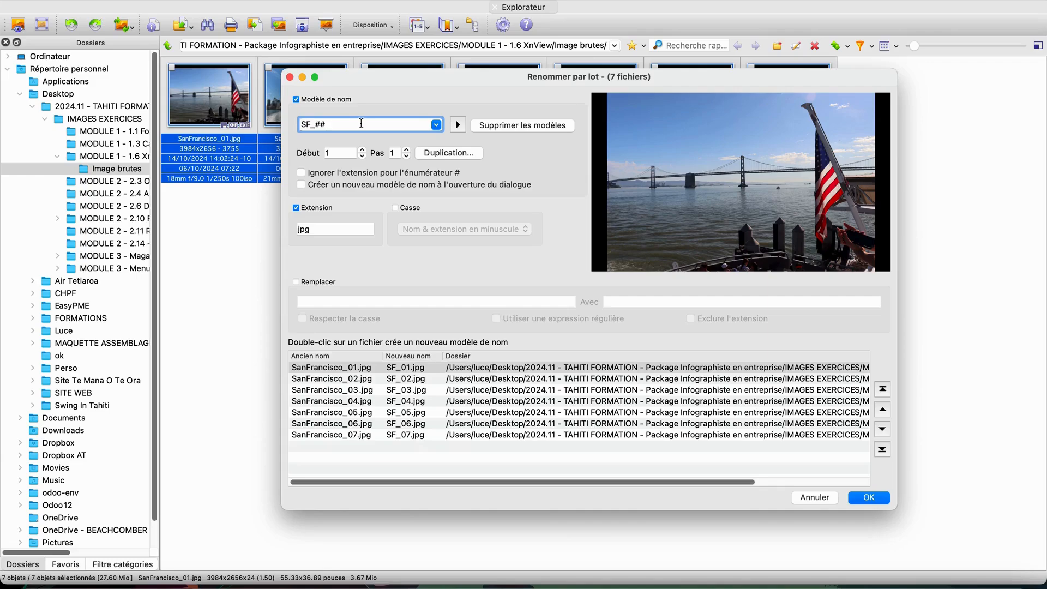
key(BackSpace)
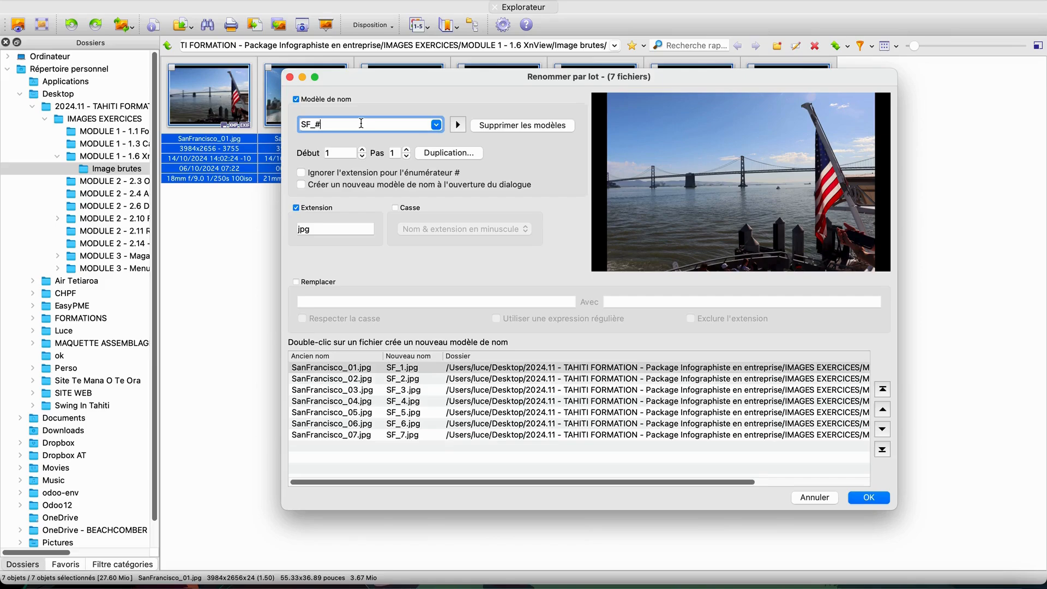
- Set the name template back to two-digit numbering, SF_##, and apply the batch rename
text(#)
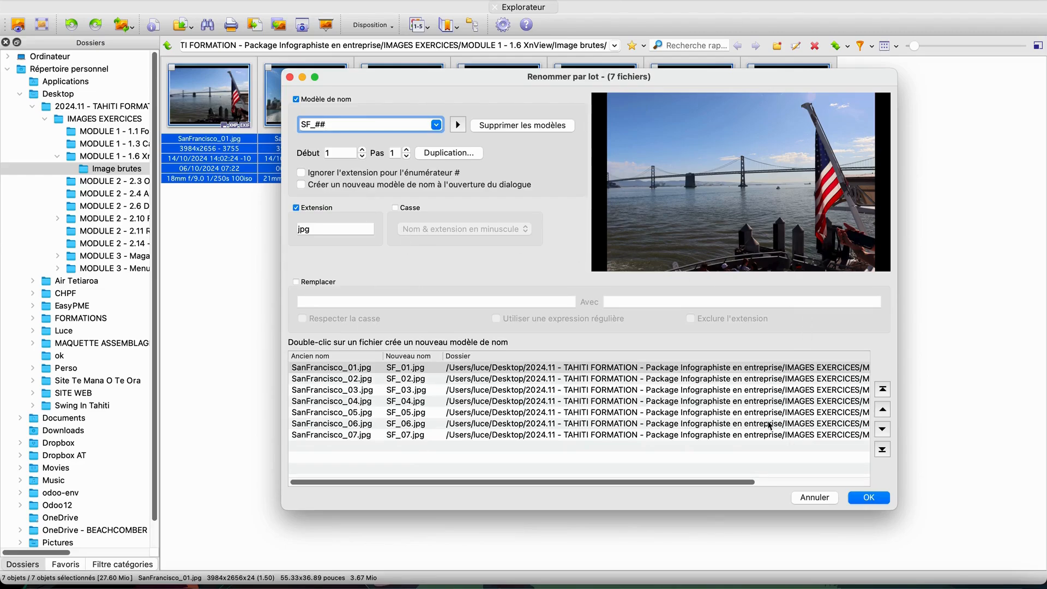
click(882, 503)
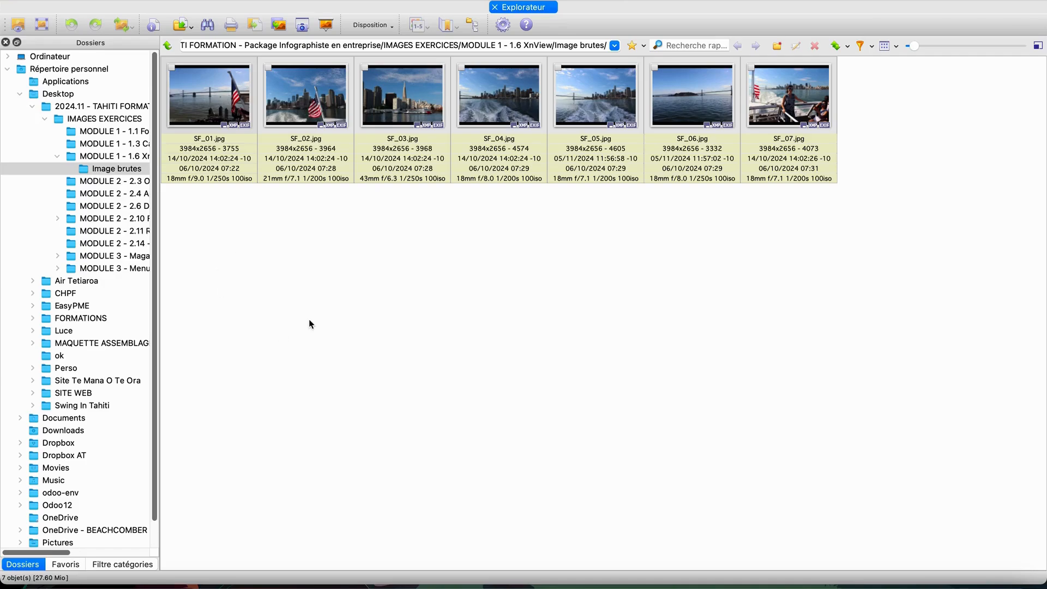
- Select all seven renamed photos, open them in the batch conversion dialog and show its source file list
drag(191, 222, 704, 105)
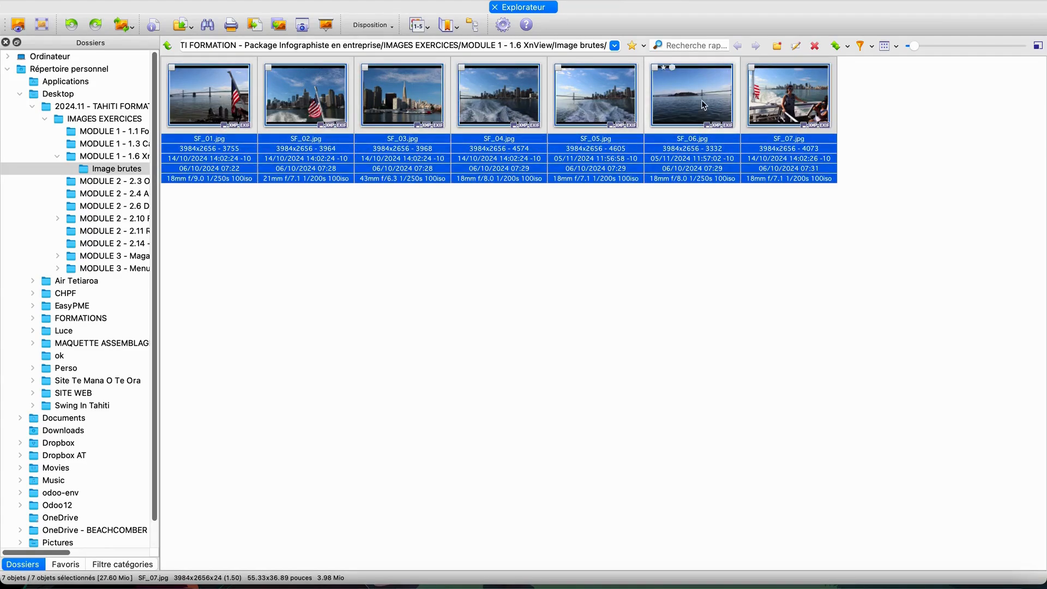
click(279, 25)
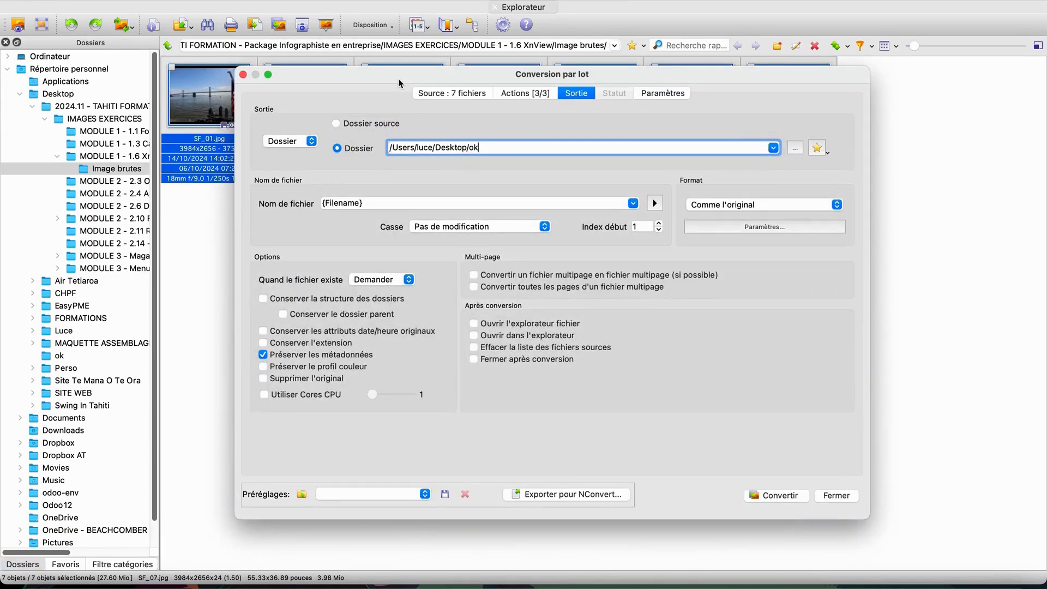
drag(399, 80, 355, 67)
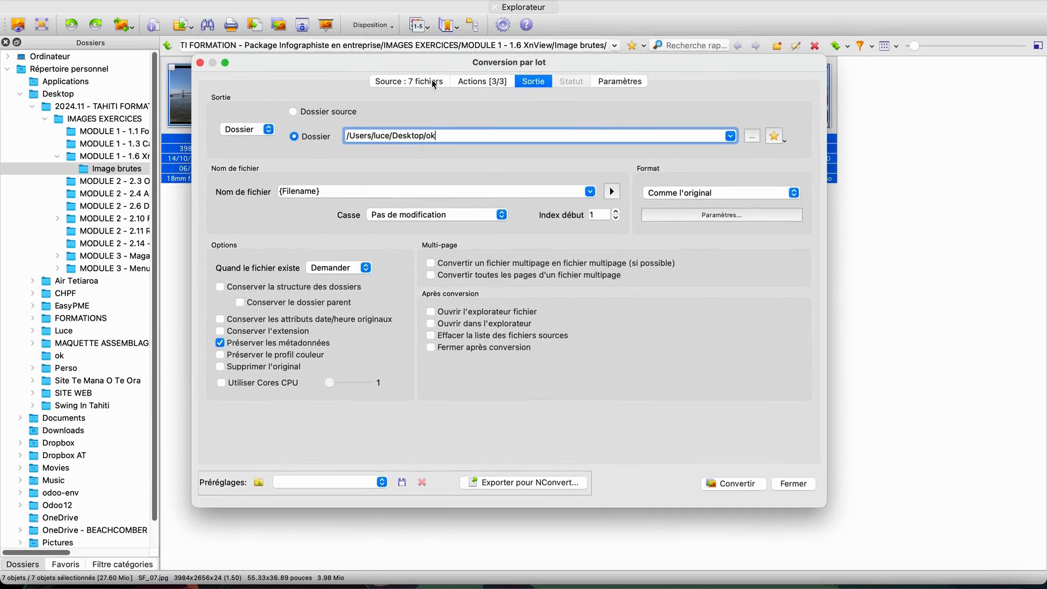
click(407, 81)
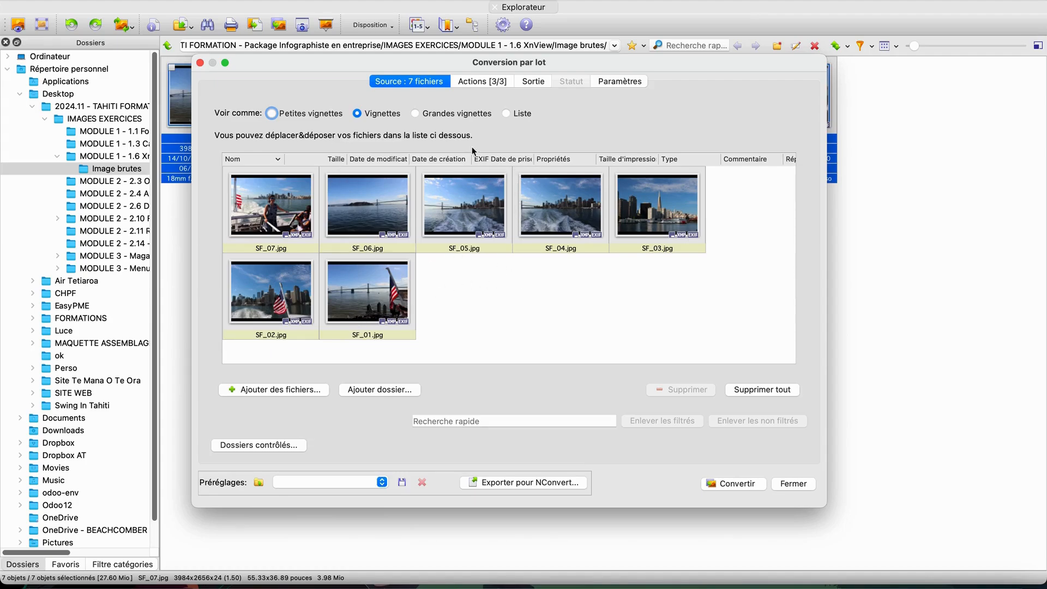
- Choose the ok folder on the Desktop as the conversion output folder and keep {Filename} as the output file name
click(539, 80)
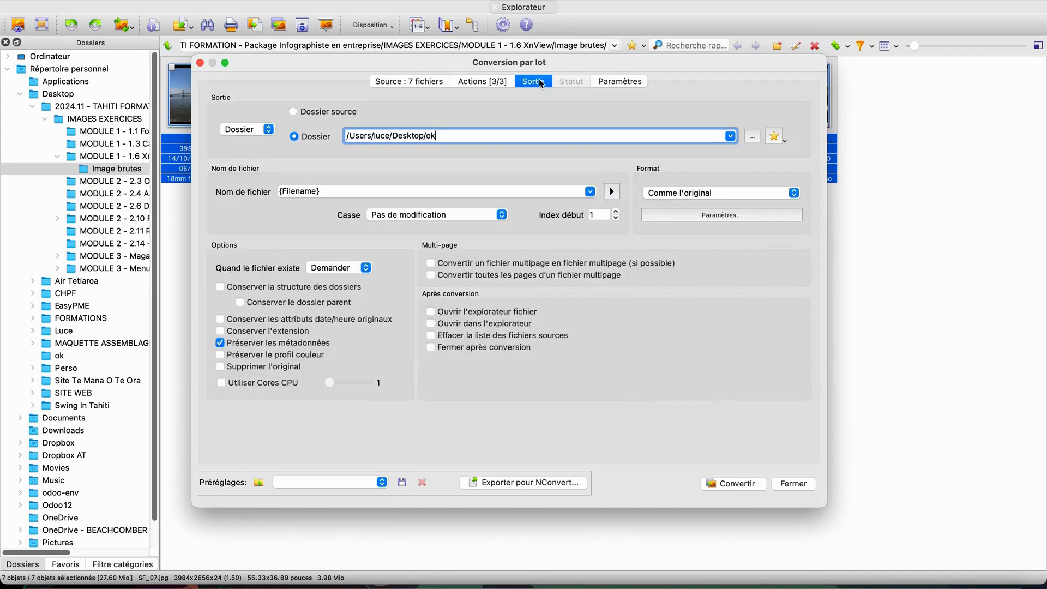
click(752, 138)
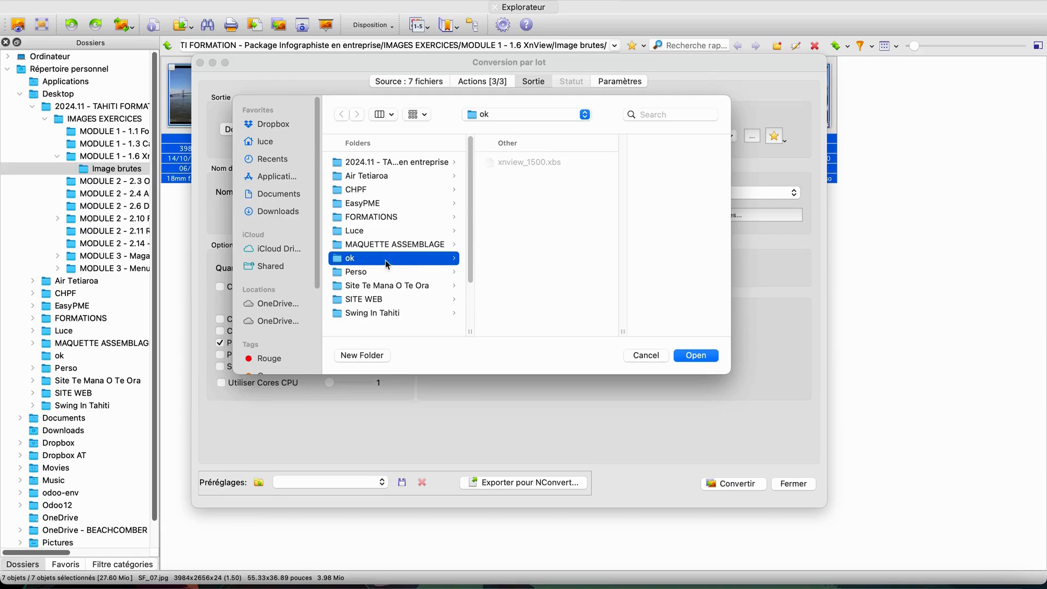
click(697, 356)
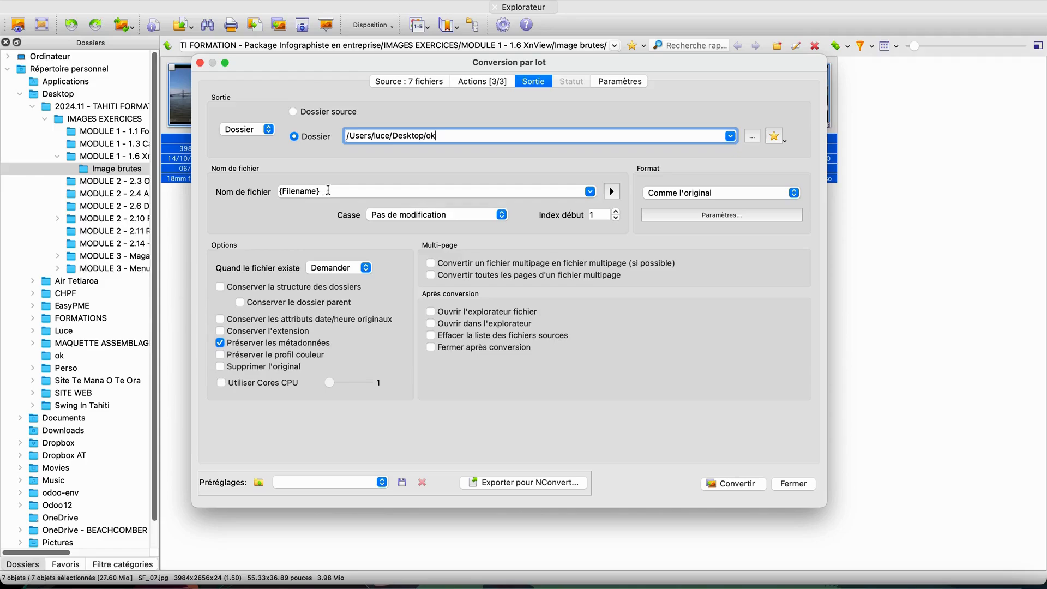
click(590, 191)
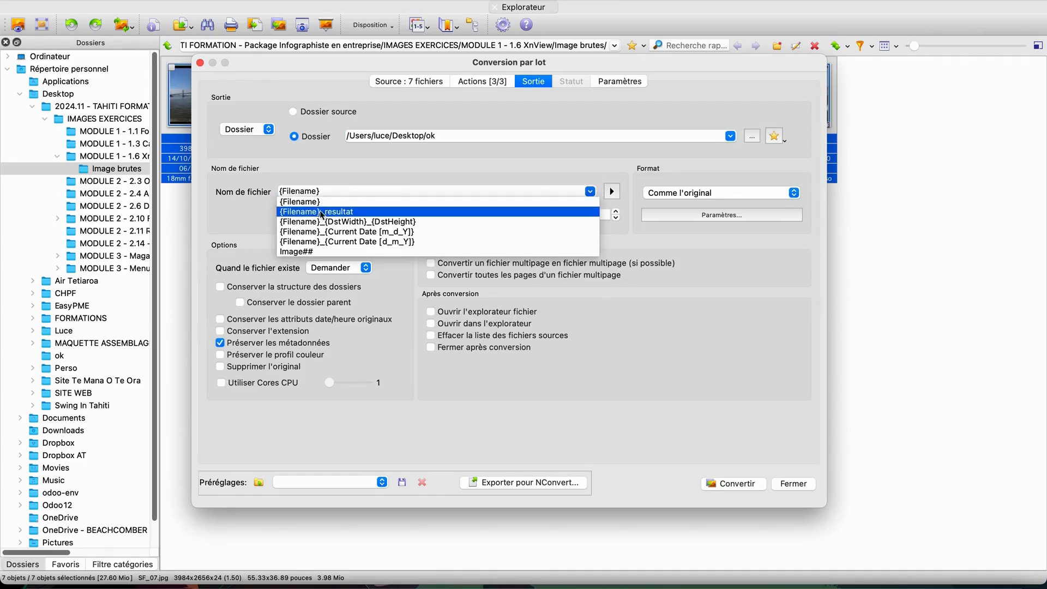
click(326, 182)
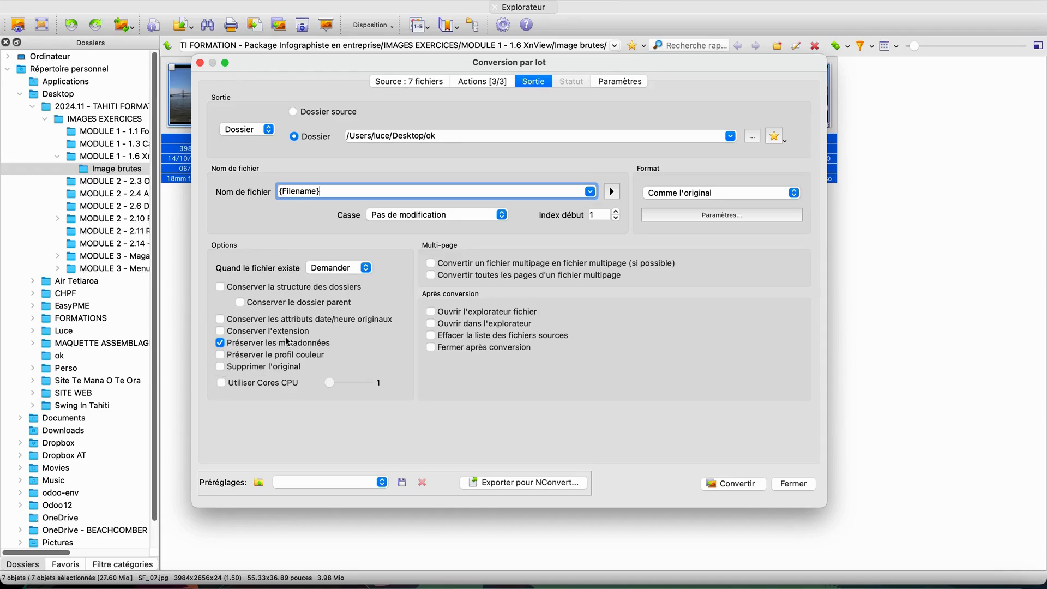
- Set the output option for files that already exist to Remplacer
click(330, 267)
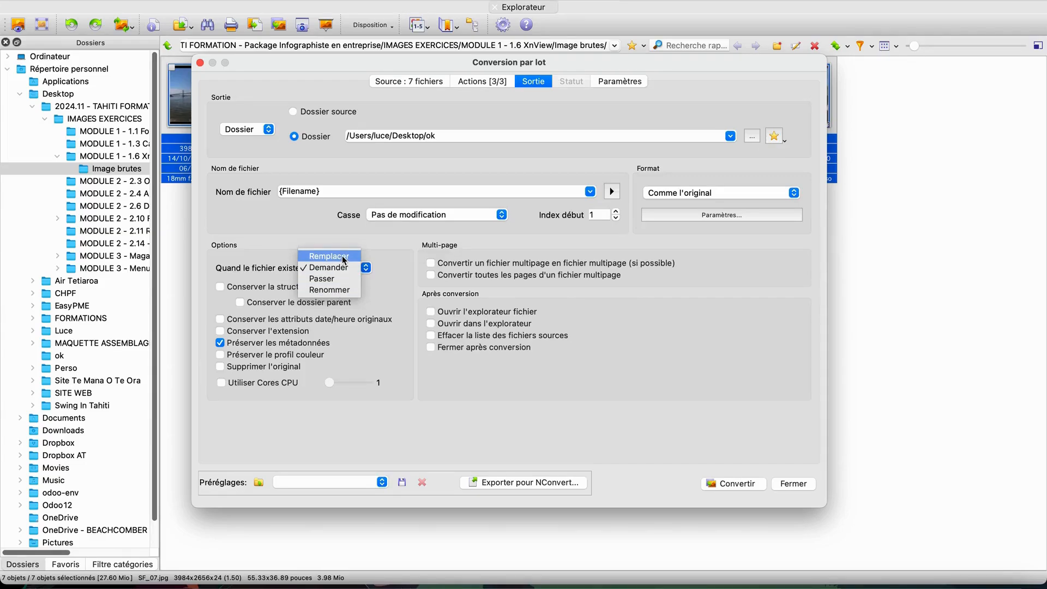
click(314, 234)
click(327, 271)
click(329, 256)
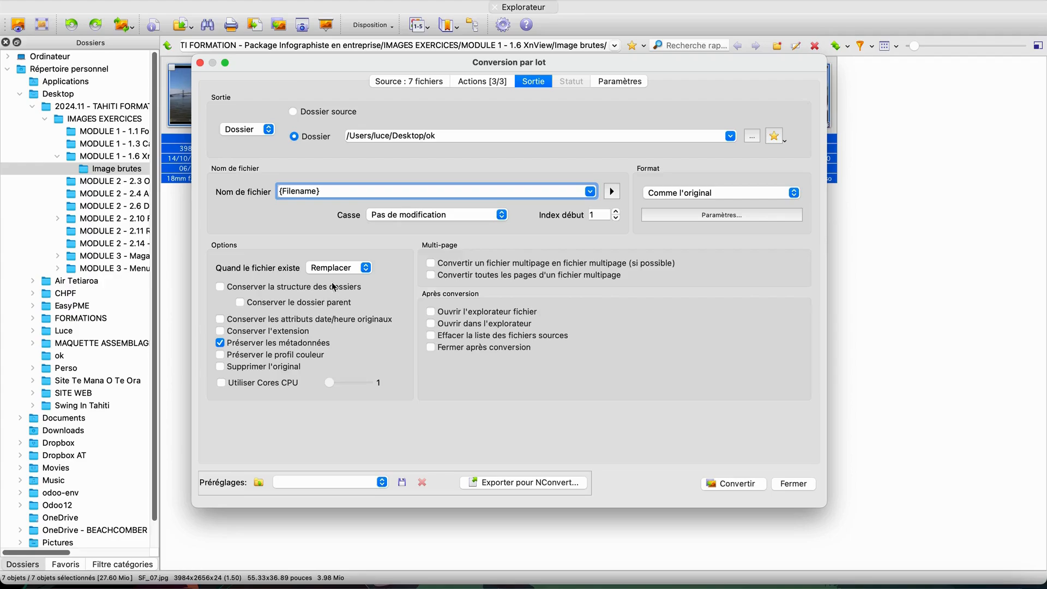
- Remove the existing Modifier les PPI, Redimensionner and Recadrage actions from the batch conversion
click(490, 85)
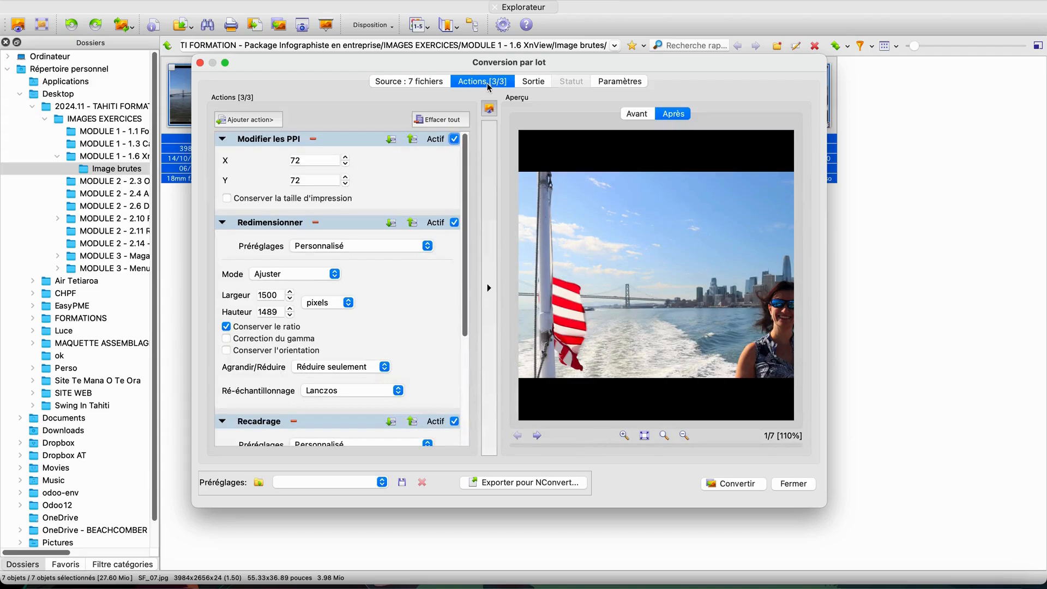
click(315, 139)
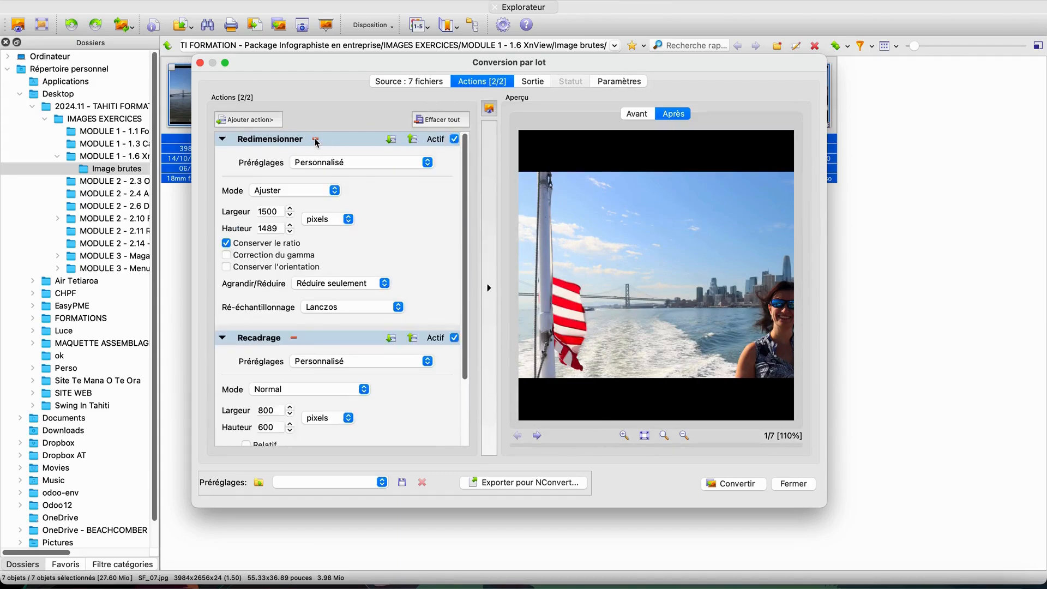
click(315, 140)
click(293, 139)
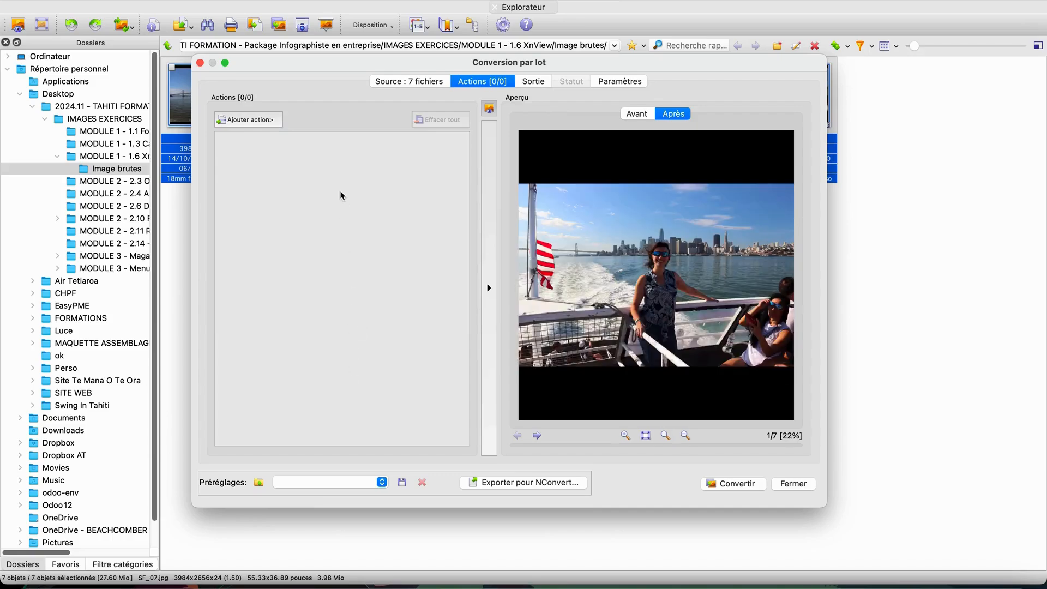
- Widen the conversion dialog and add a Modifier les PPI action with X and Y both set to 72
drag(827, 494, 958, 505)
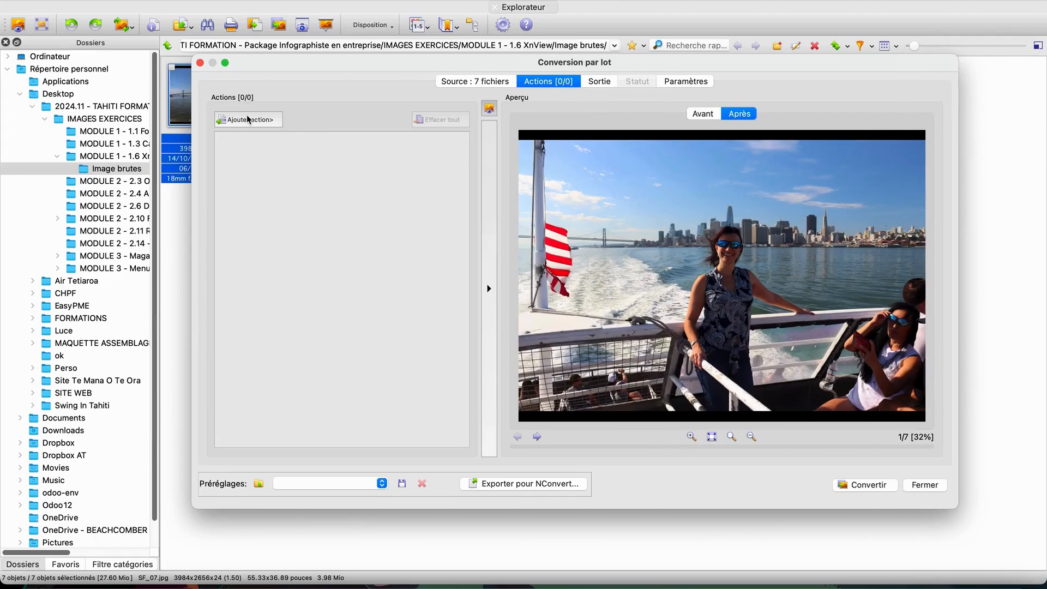
click(268, 119)
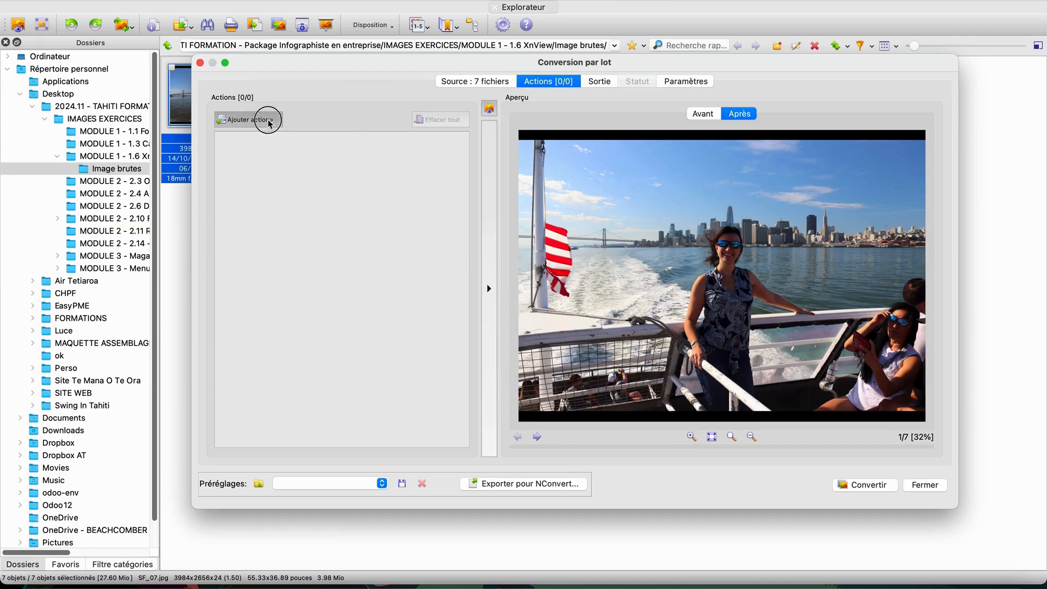
mouse_move(308, 121)
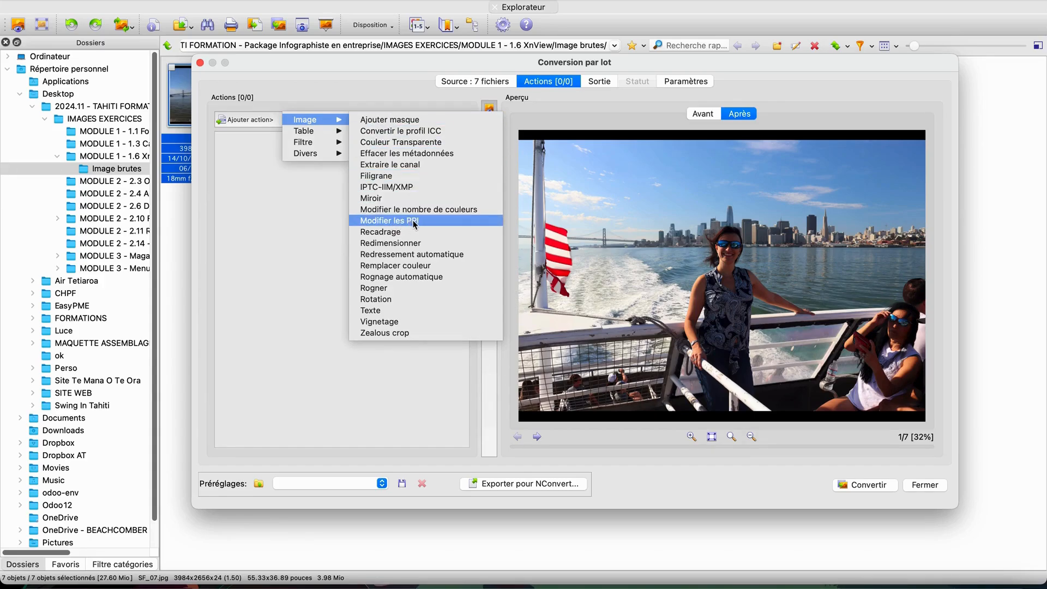
click(416, 221)
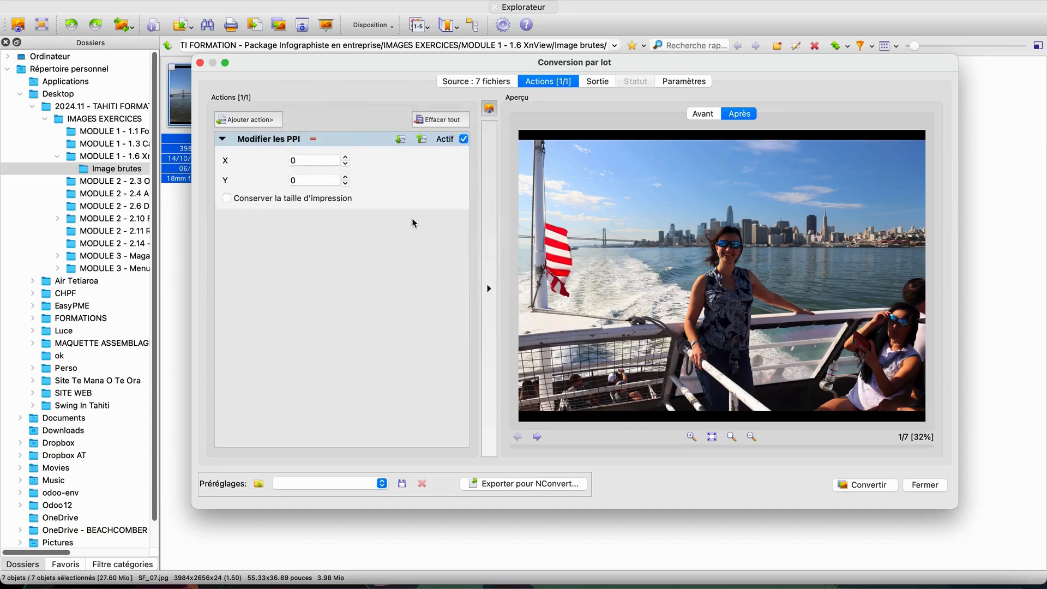
click(305, 158)
drag(302, 159, 285, 164)
text(72)
key(Tab)
text(72)
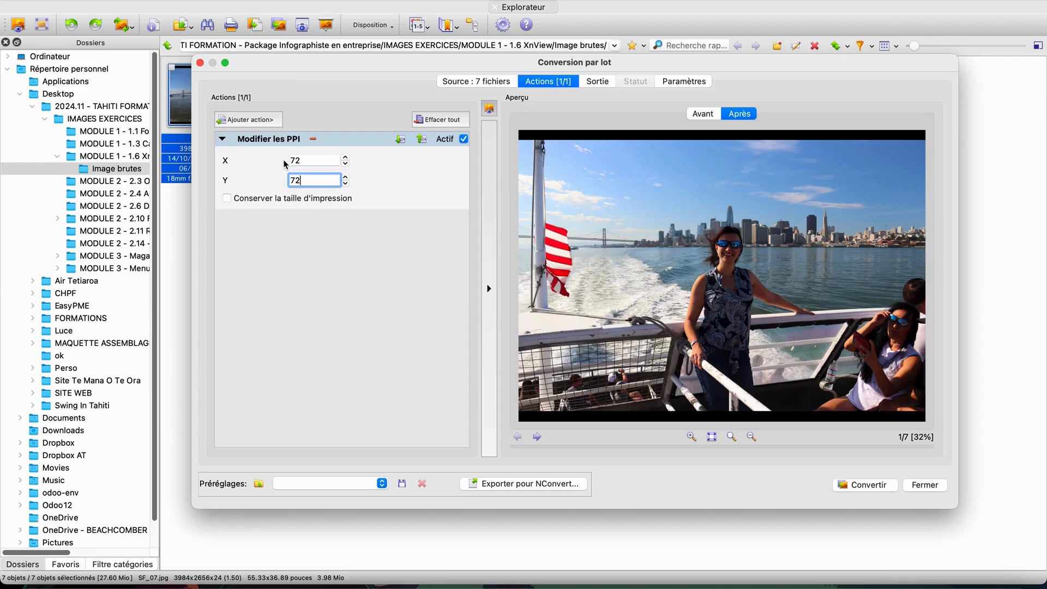
- Add a Redimensionner action with width and height of 1500 pixels, keeping Conserver le ratio enabled
click(268, 122)
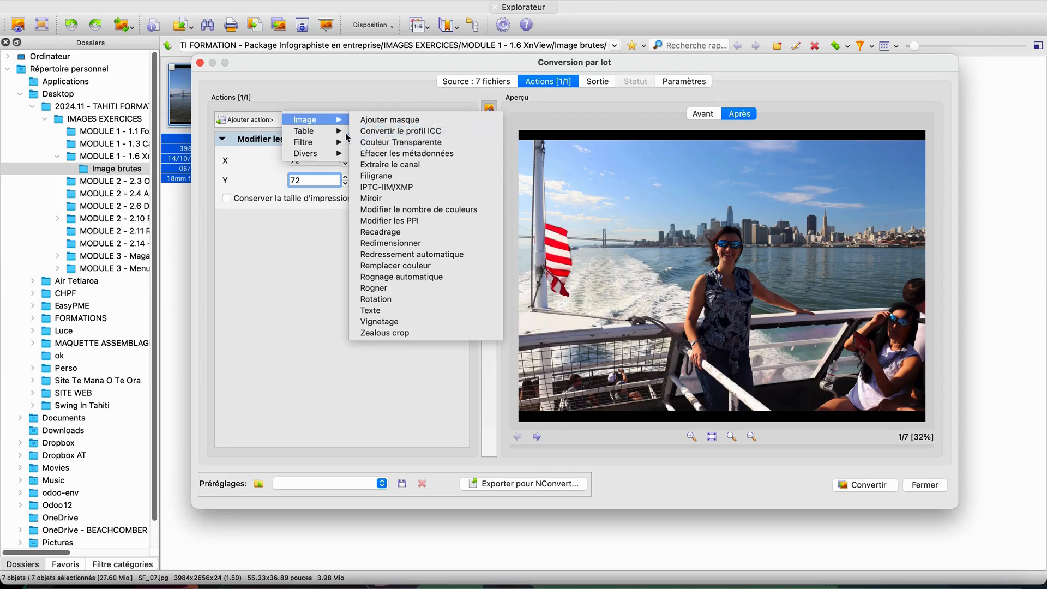
mouse_move(342, 135)
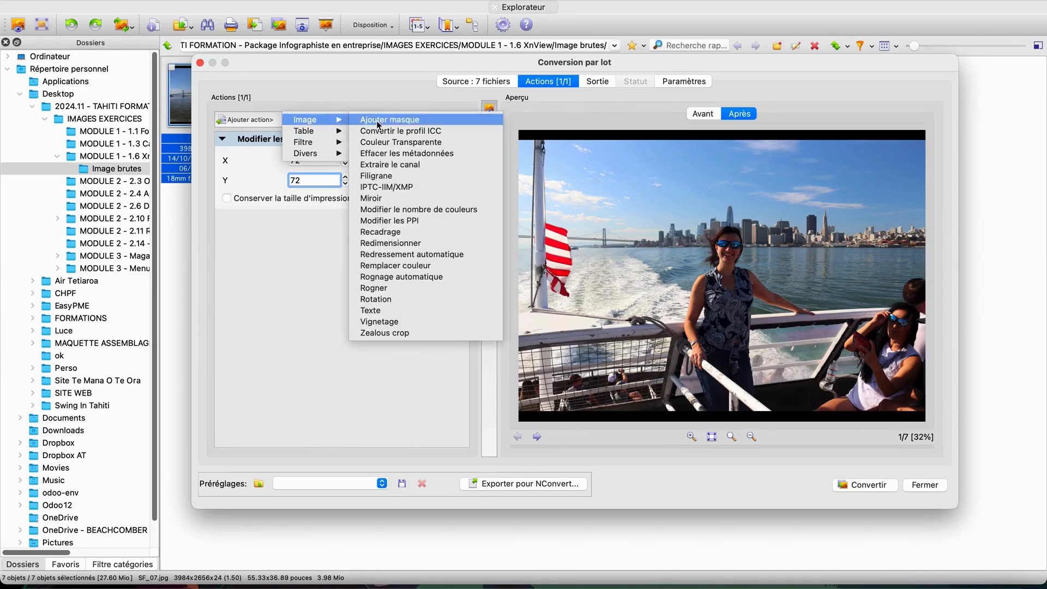
click(405, 247)
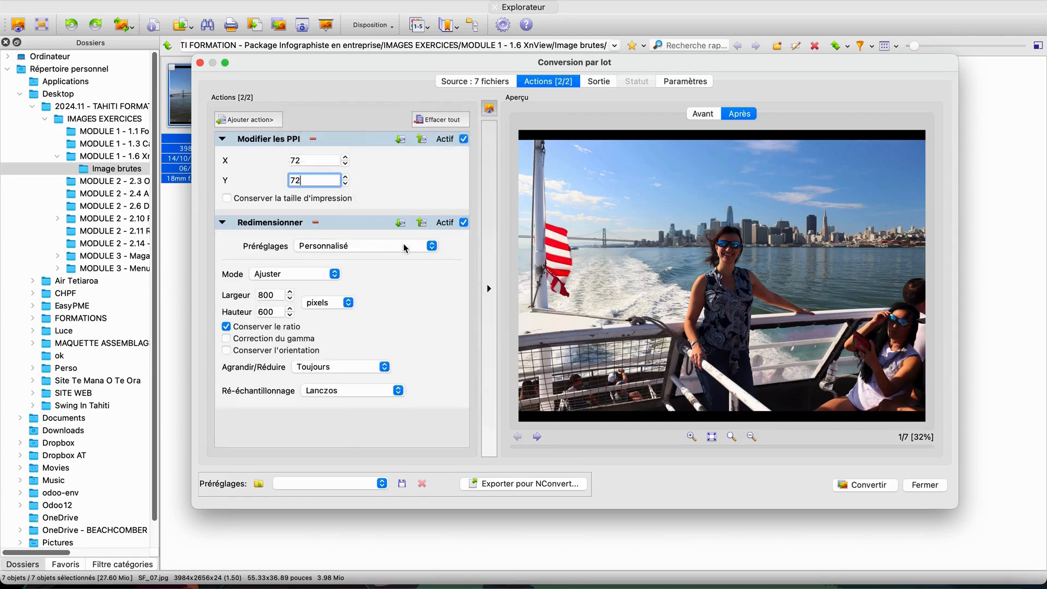
drag(279, 297, 251, 299)
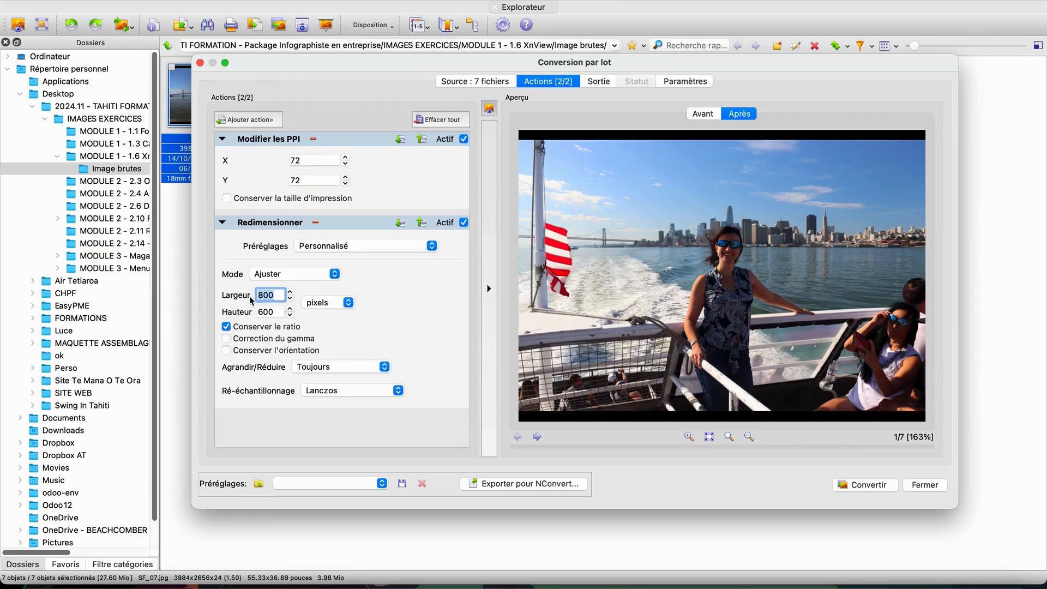
text(1500)
key(Tab)
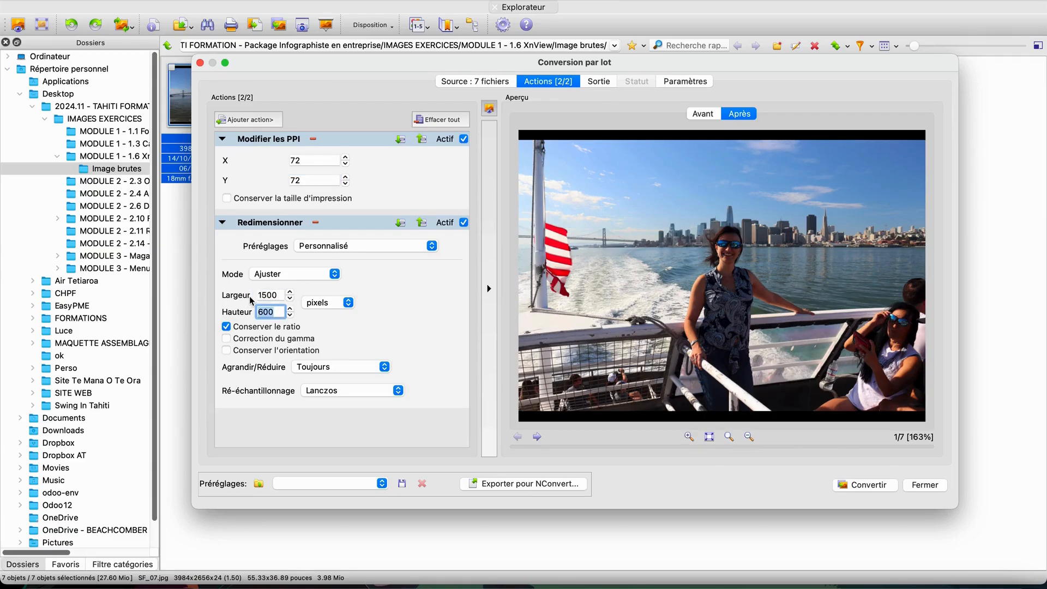
text(1500)
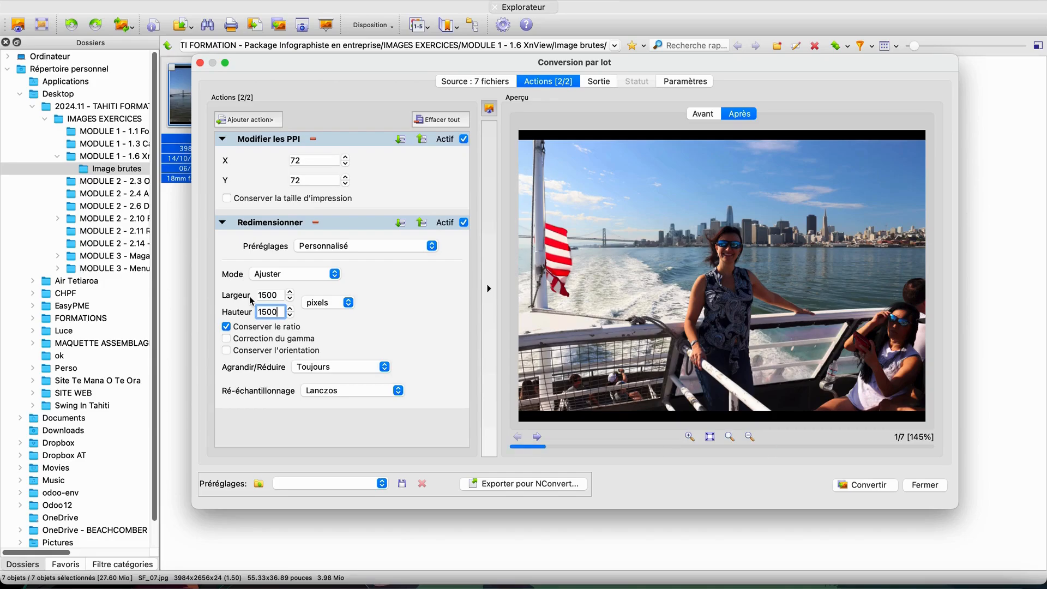
click(249, 327)
click(249, 327)
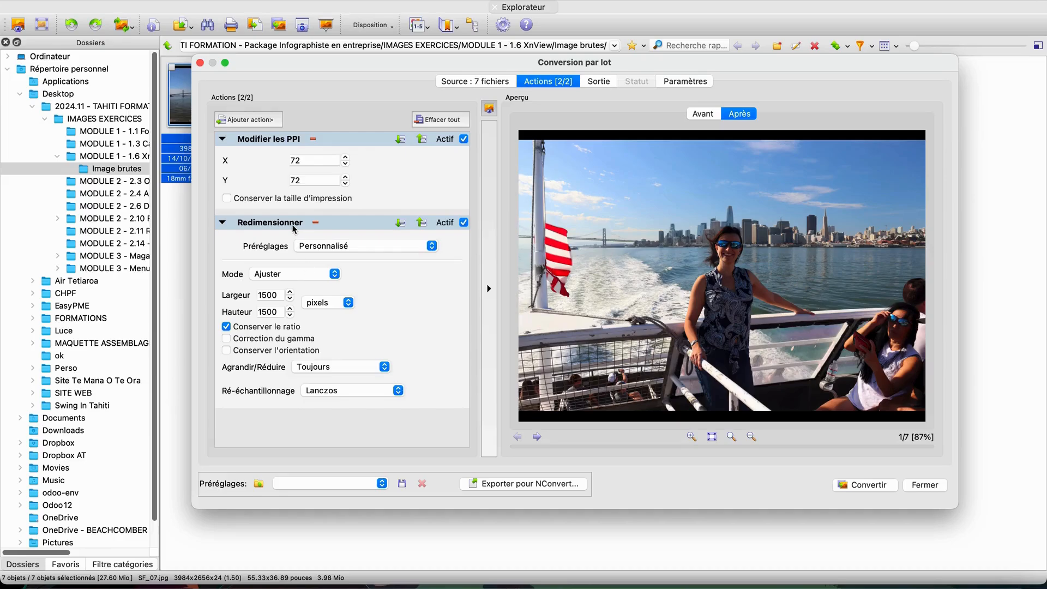
click(273, 121)
mouse_move(313, 128)
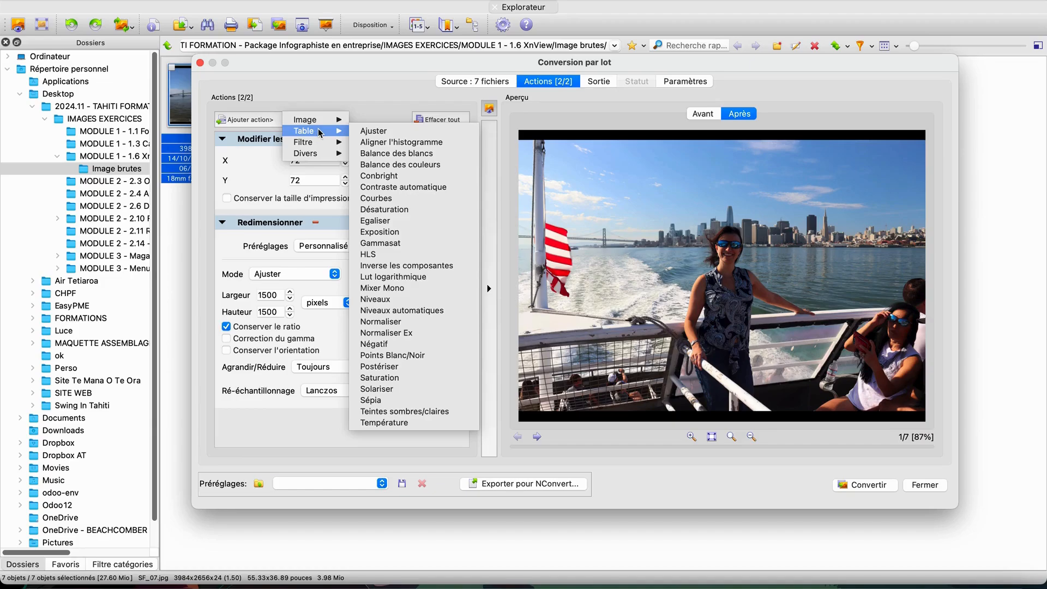
click(355, 116)
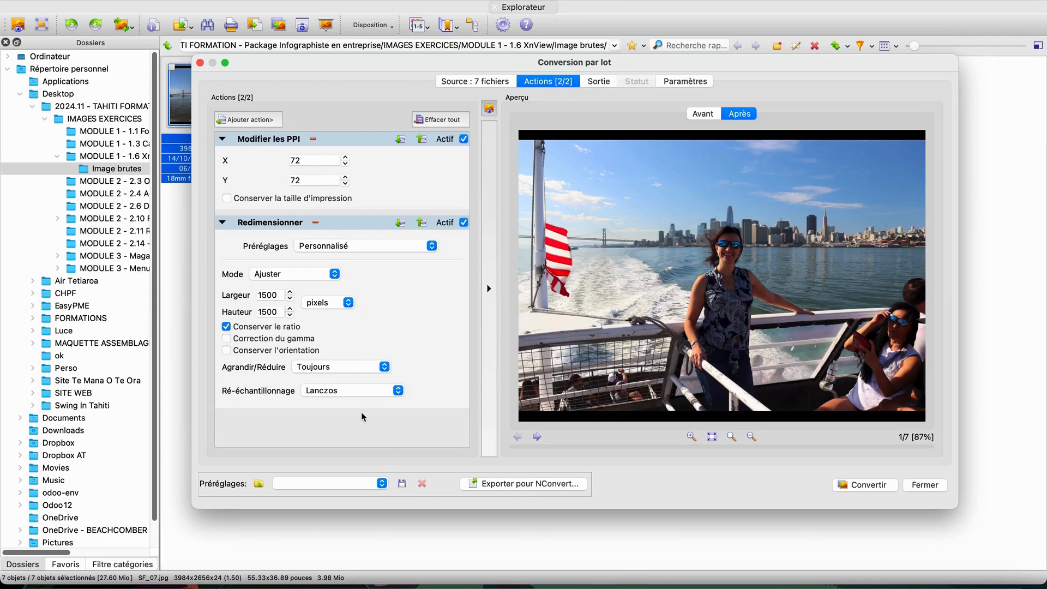
- Save the conversion settings as a preset script named Script1500px in the ok folder and check the list of presets
click(402, 485)
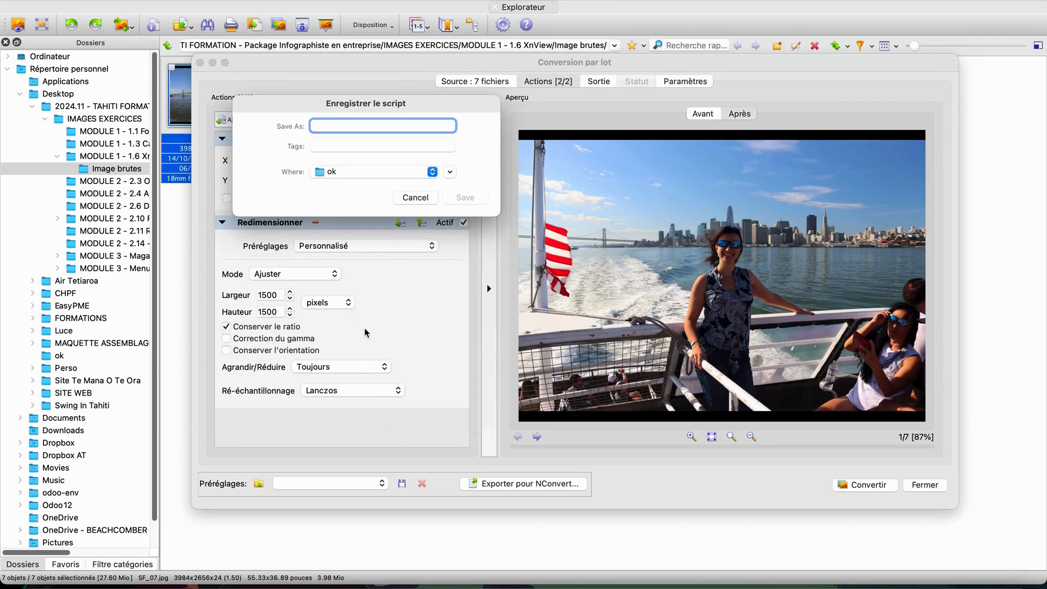
text(Script)
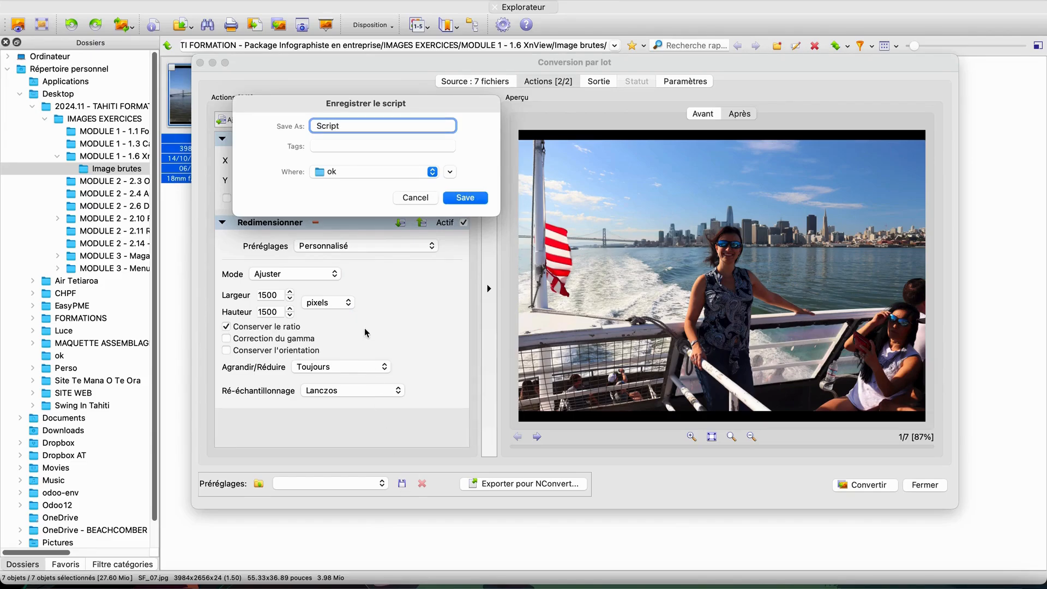
text(1500px)
click(473, 199)
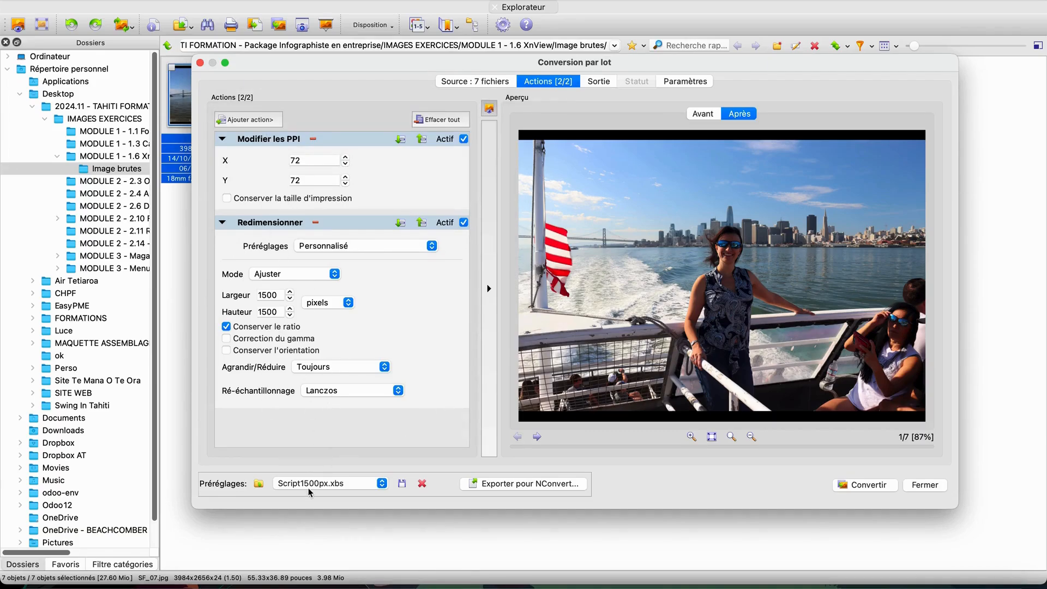
click(355, 488)
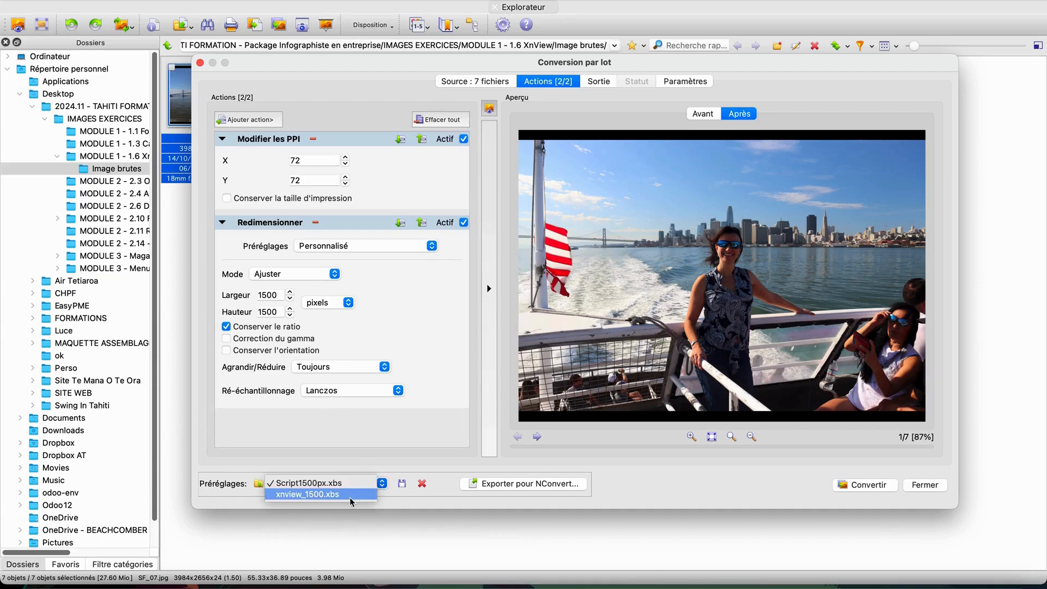
click(329, 464)
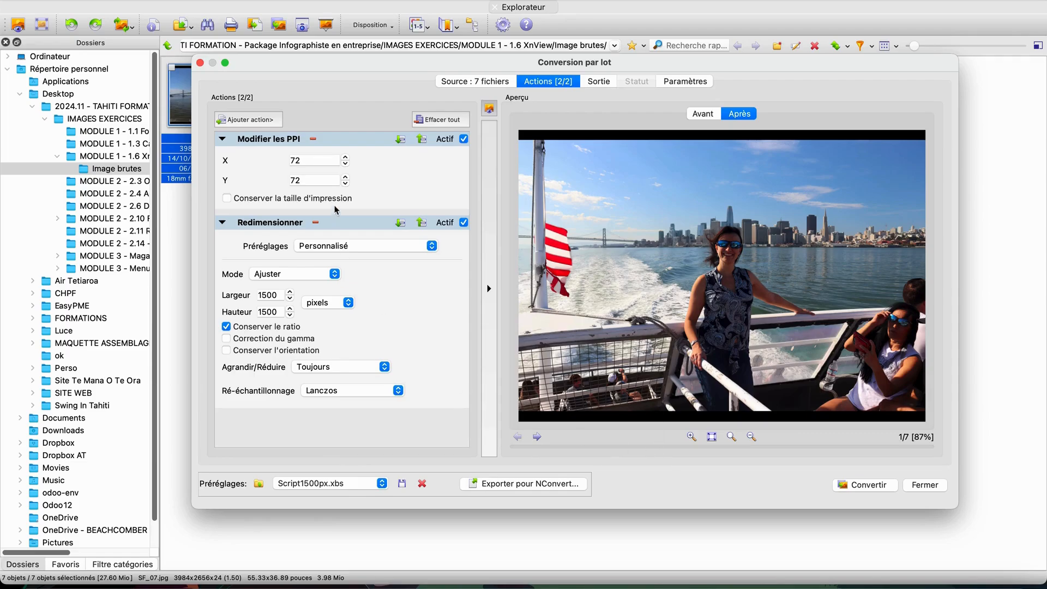
- Run the batch conversion of the seven photos and close the conversion dialog
click(871, 485)
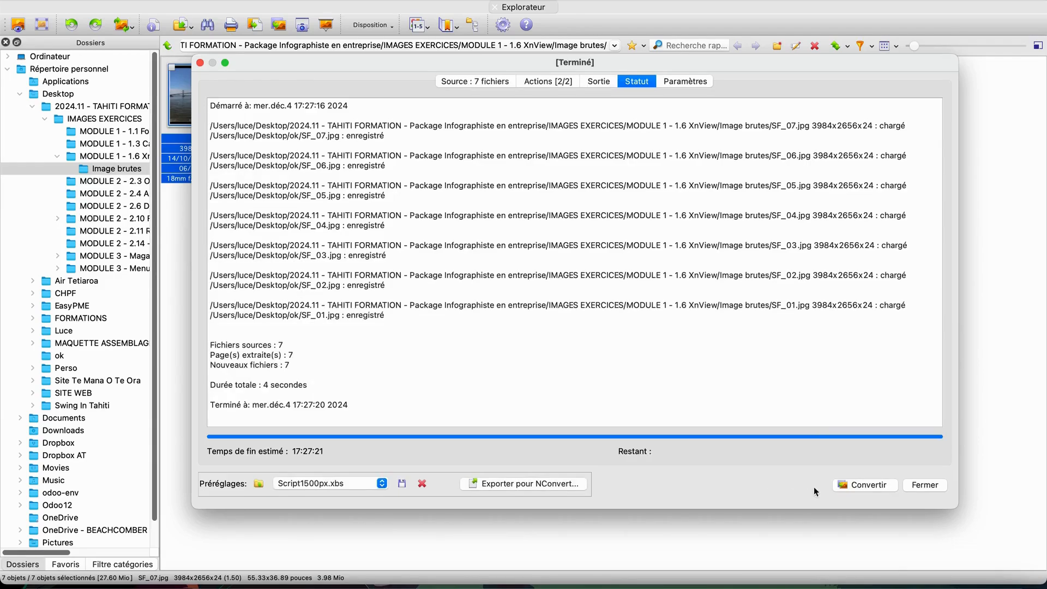
click(928, 483)
- Switch to Finder, open the ok folder on the desktop and view the converted SF_01.jpg
key(super+Tab)
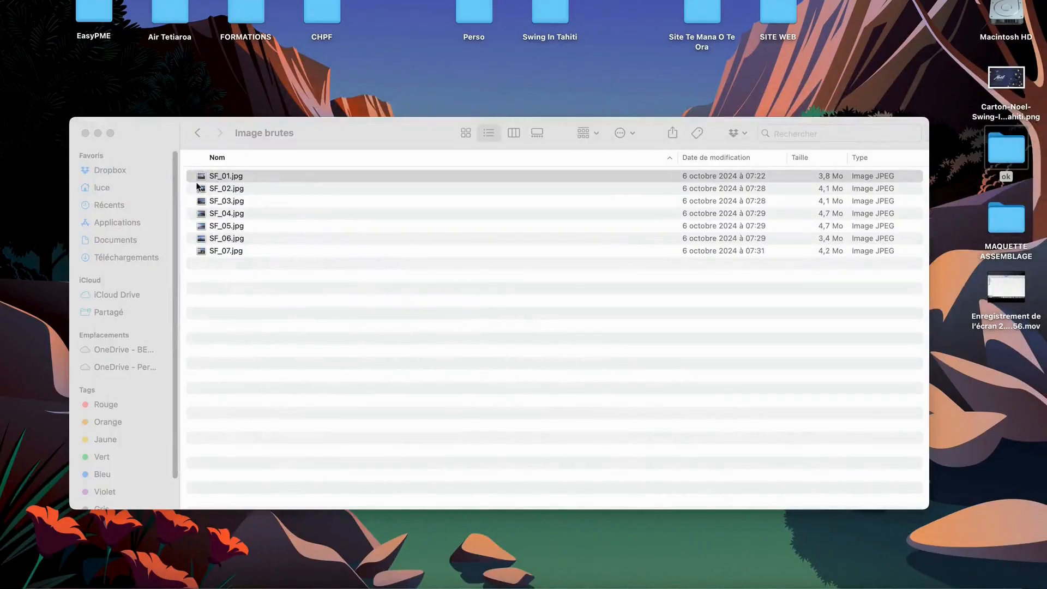
click(86, 133)
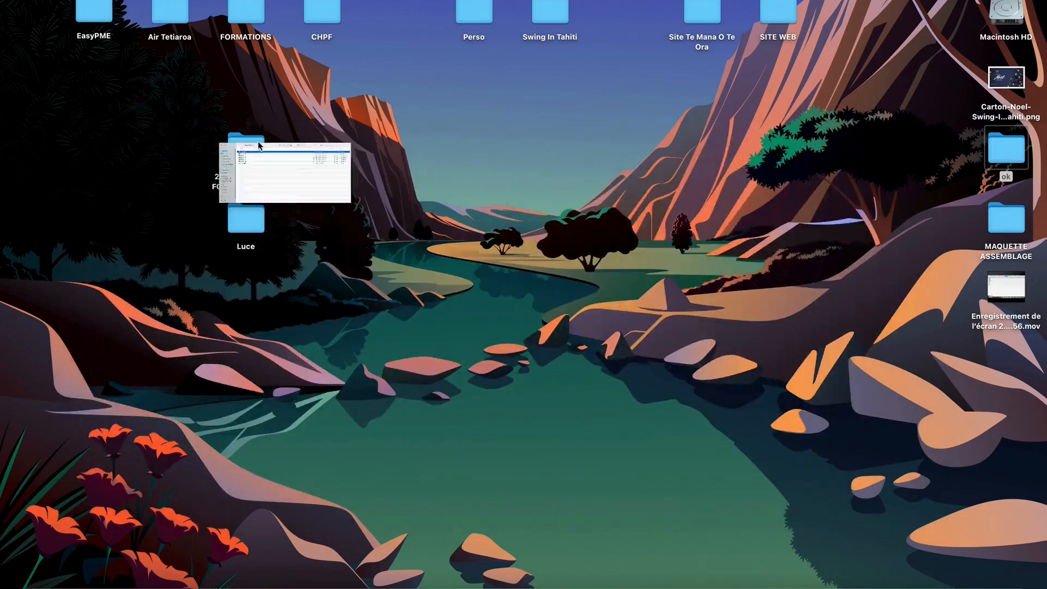
double_click(1009, 147)
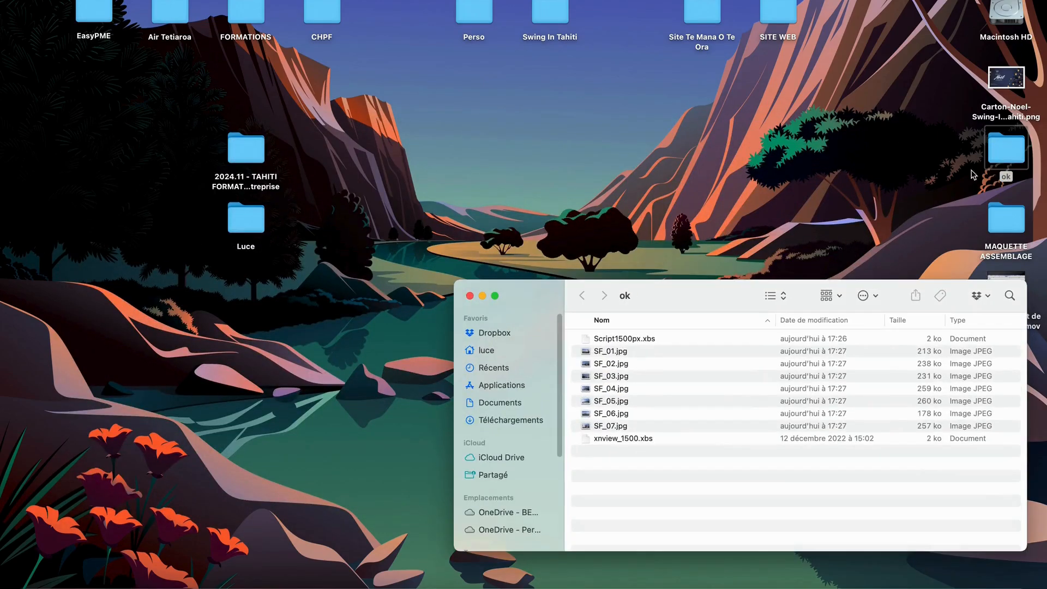
drag(701, 297, 528, 182)
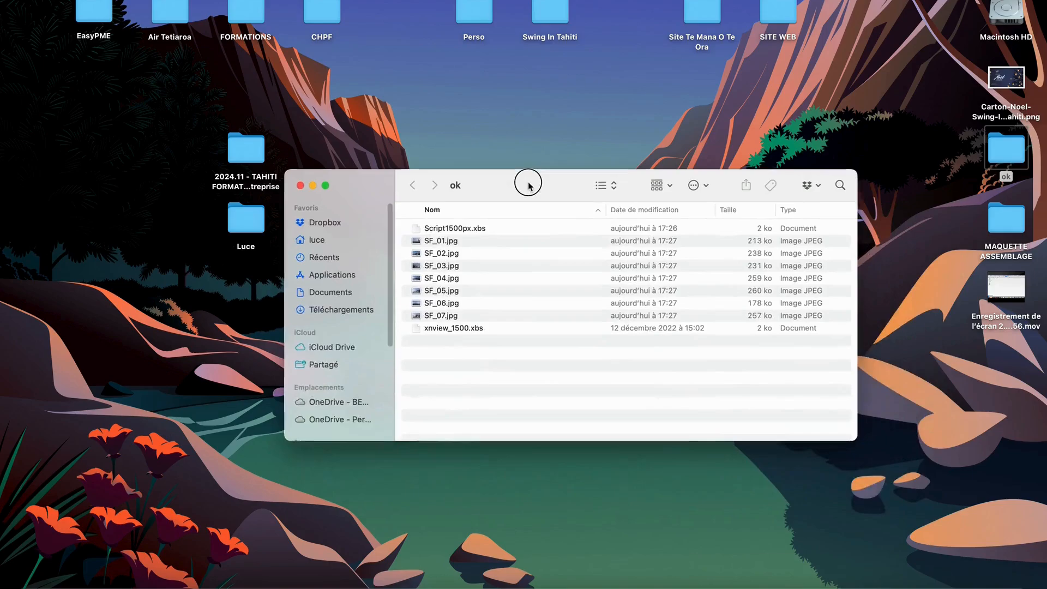
double_click(439, 241)
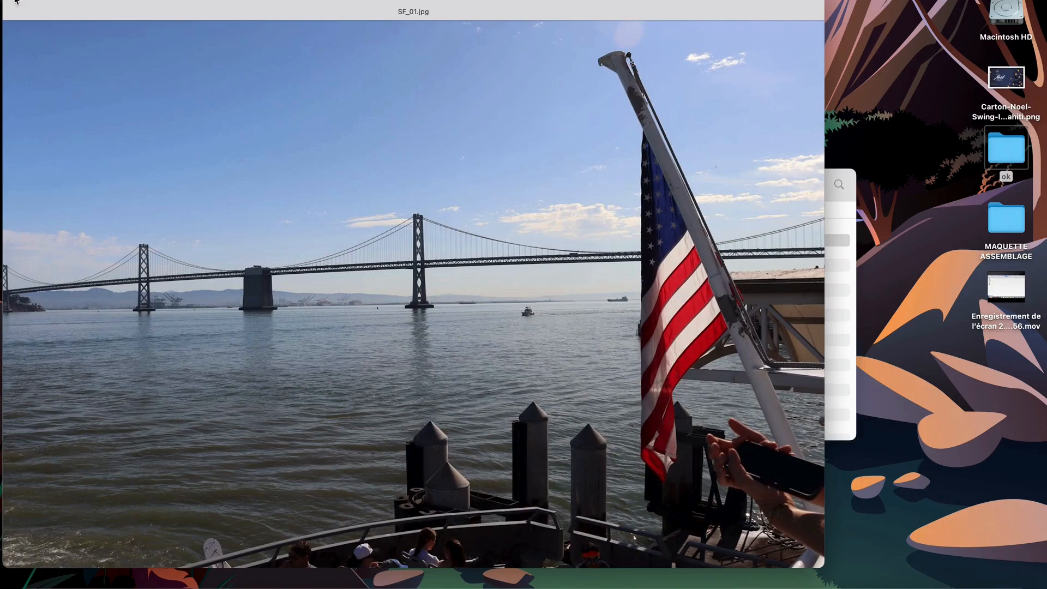
click(13, 9)
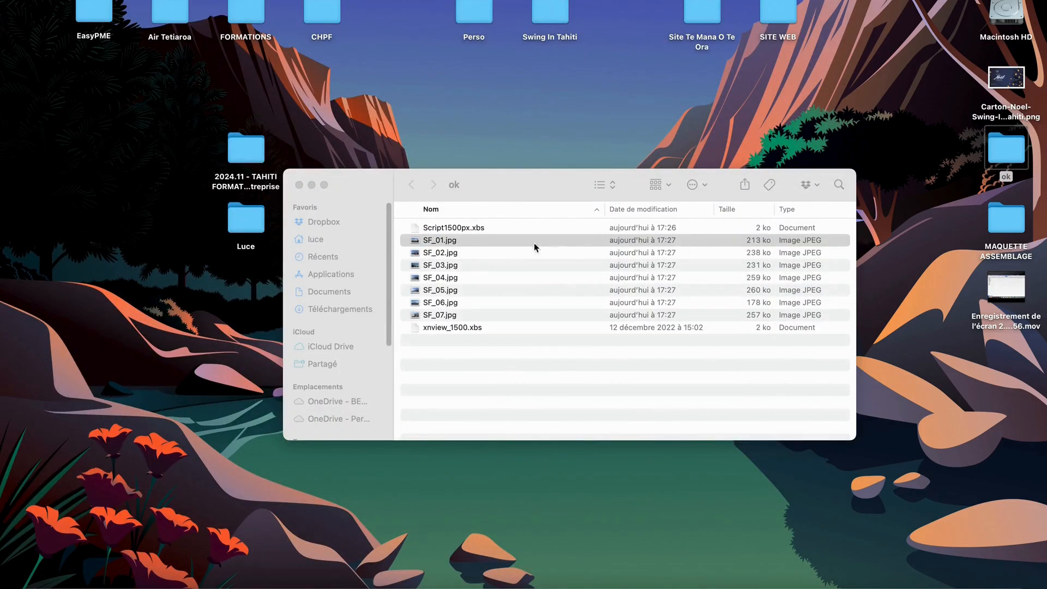
- Examine the file information of the converted SF_01.jpg, including its dimensions, and close the information window
right_click(445, 242)
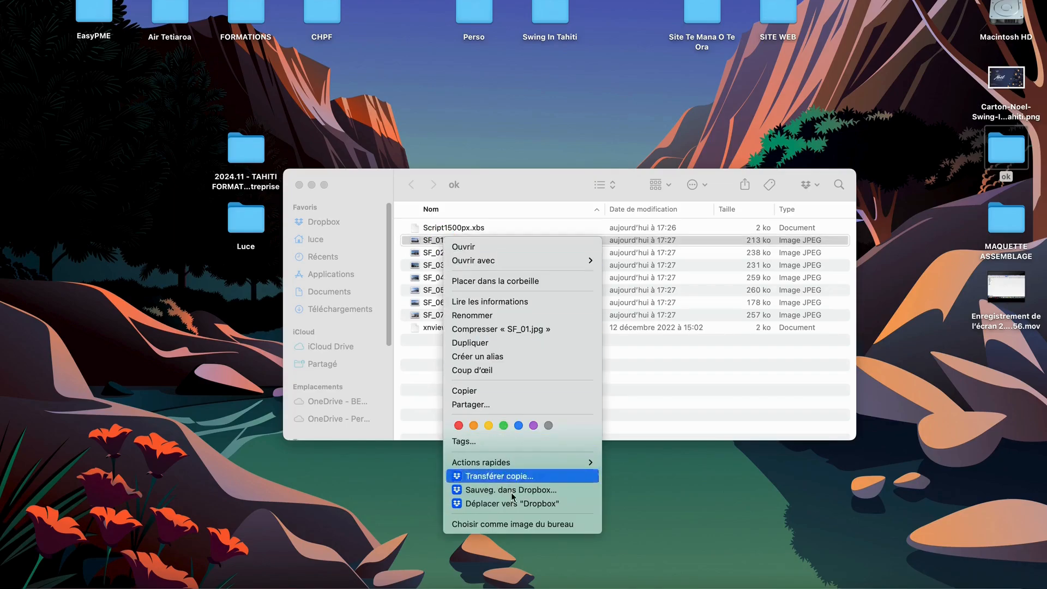
click(494, 302)
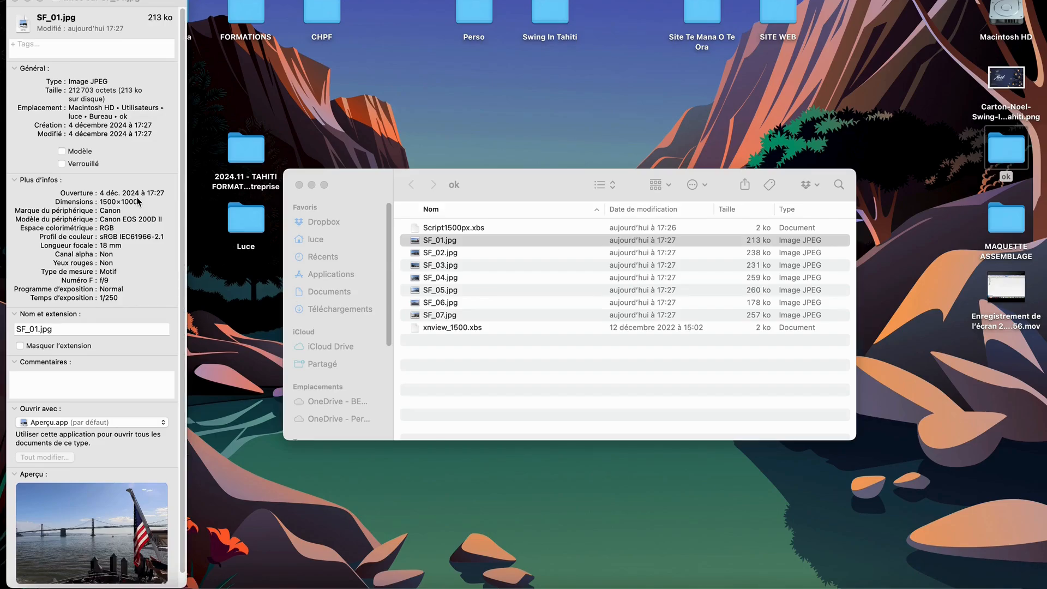
click(16, 2)
click(444, 357)
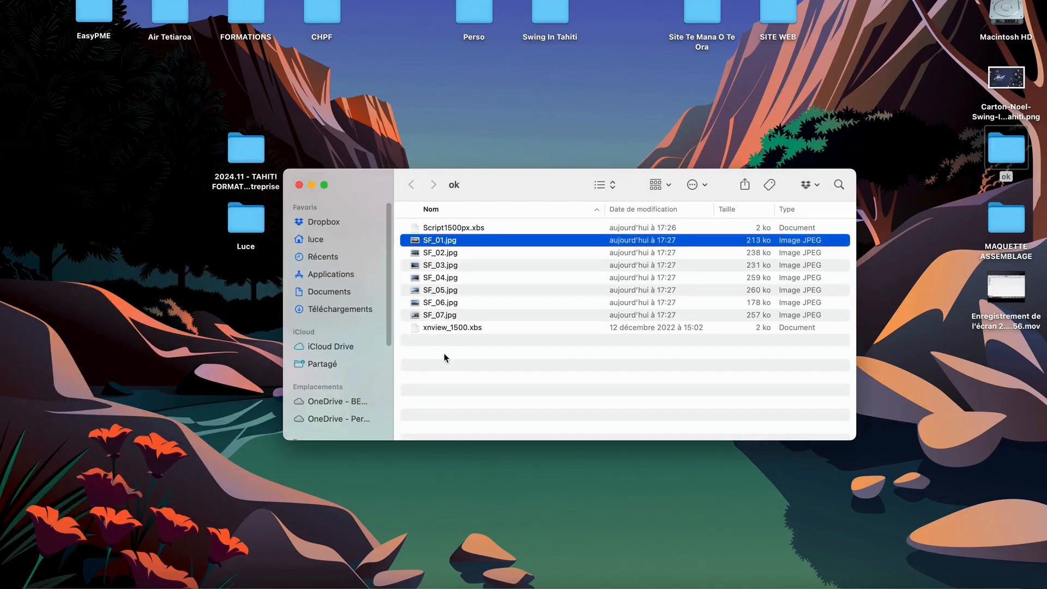